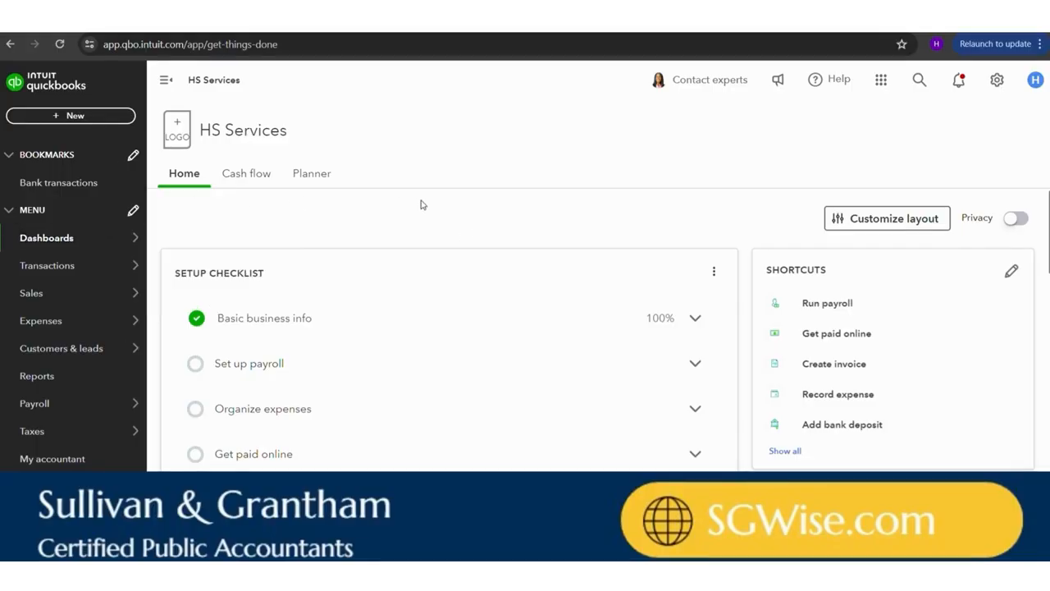
# Start the payroll setup from the setup checklist and answer No to having paid employees in 2024
pyautogui.scroll(-1, 423, 205)
pyautogui.scroll(1, 423, 205)
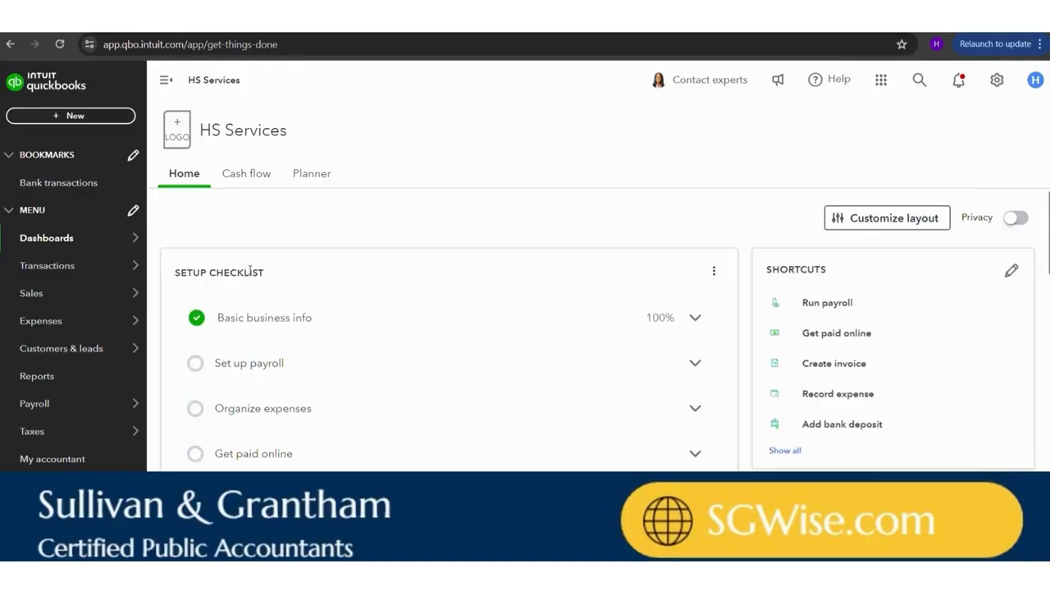
pyautogui.click(255, 366)
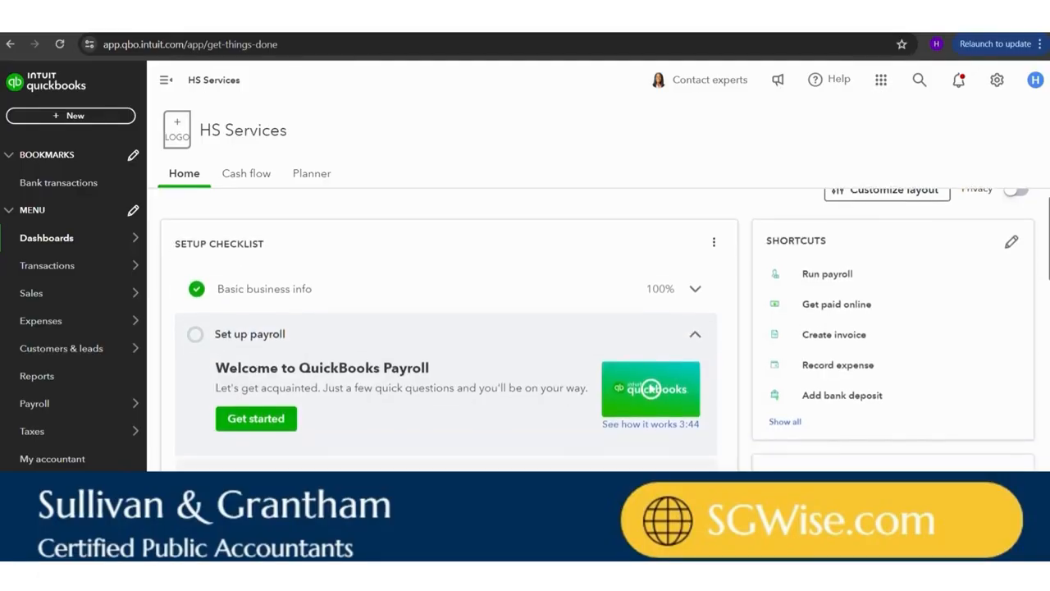
pyautogui.click(264, 421)
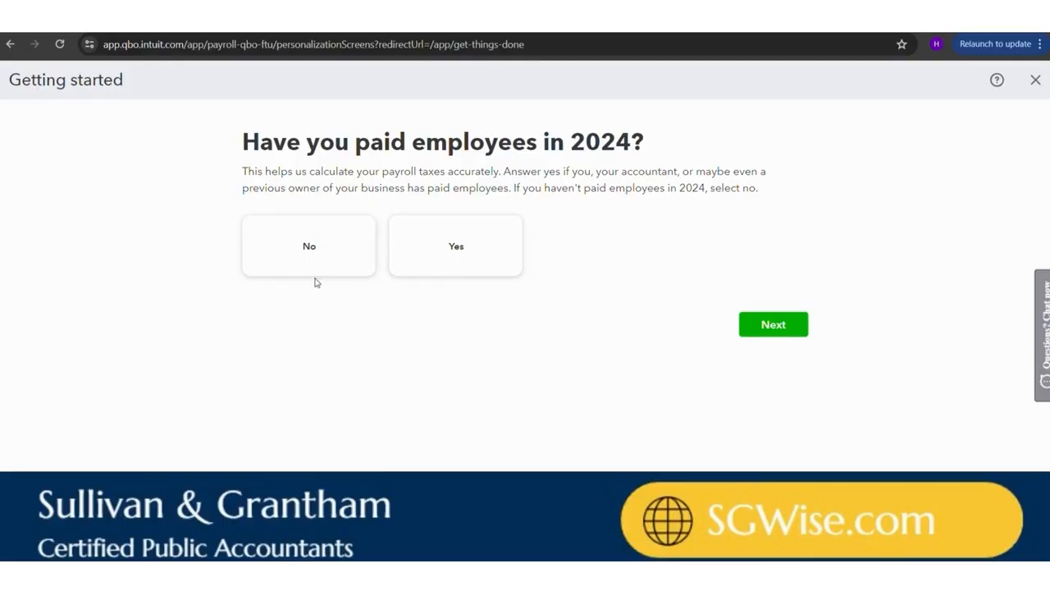
pyautogui.click(307, 254)
pyautogui.click(314, 249)
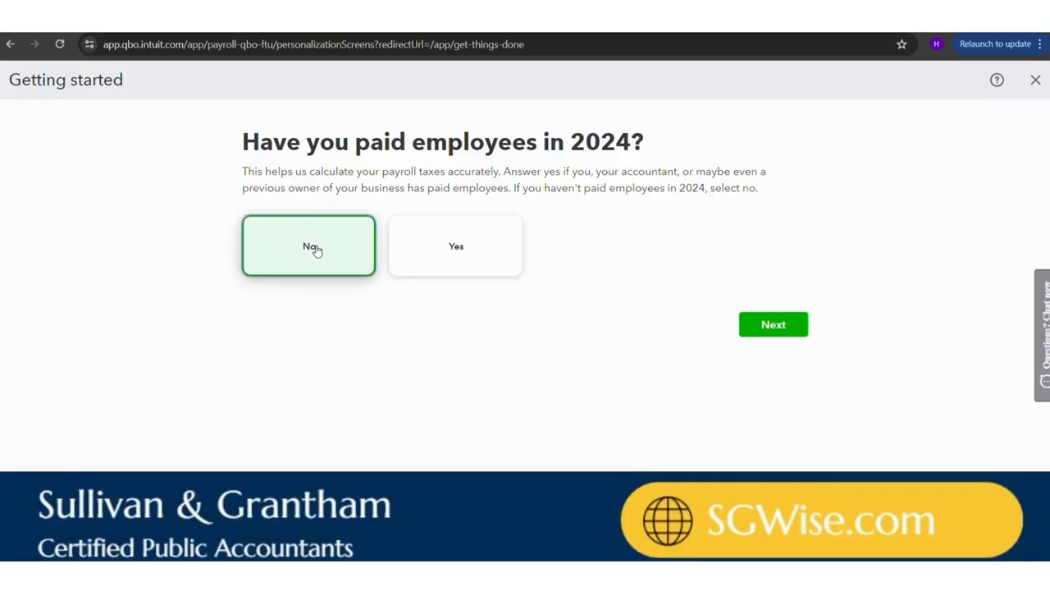
pyautogui.click(800, 331)
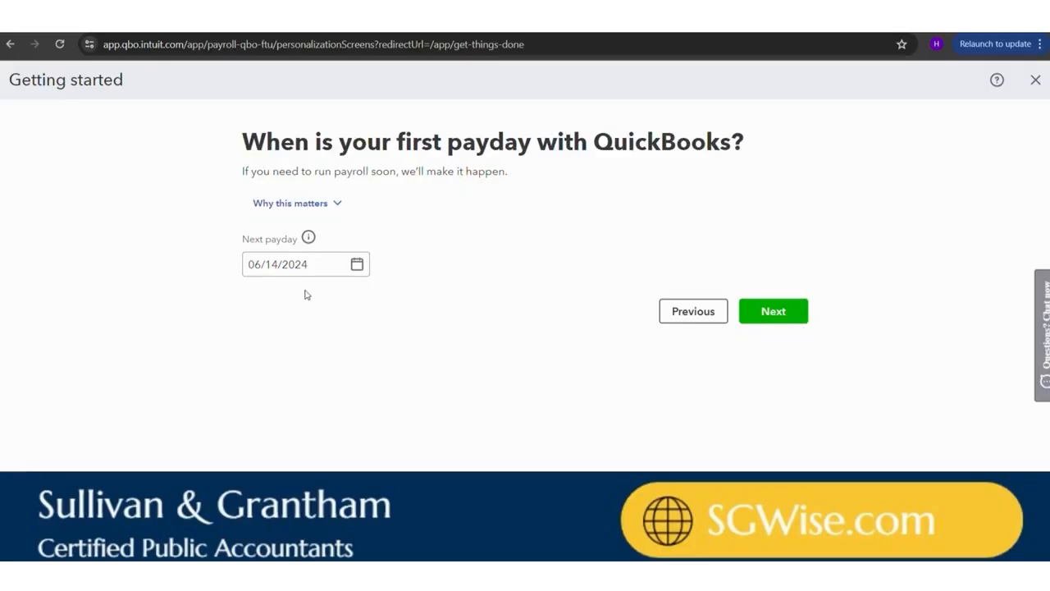
# Accept 06/14/2024 as the first payday and use the suggested address for the primary work location
pyautogui.click(331, 271)
pyautogui.click(756, 318)
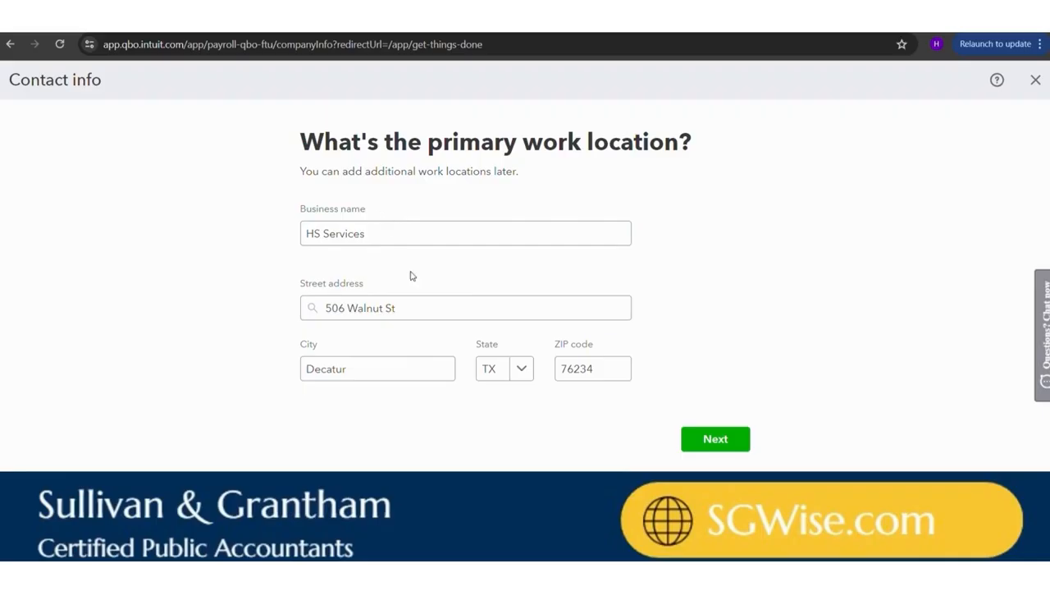
pyautogui.click(716, 439)
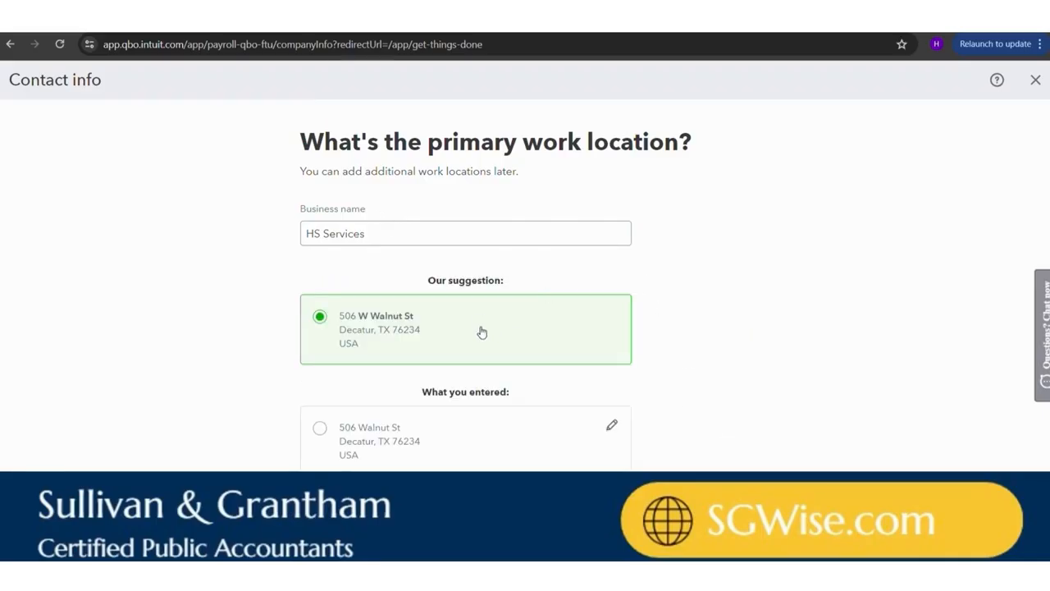
pyautogui.click(715, 517)
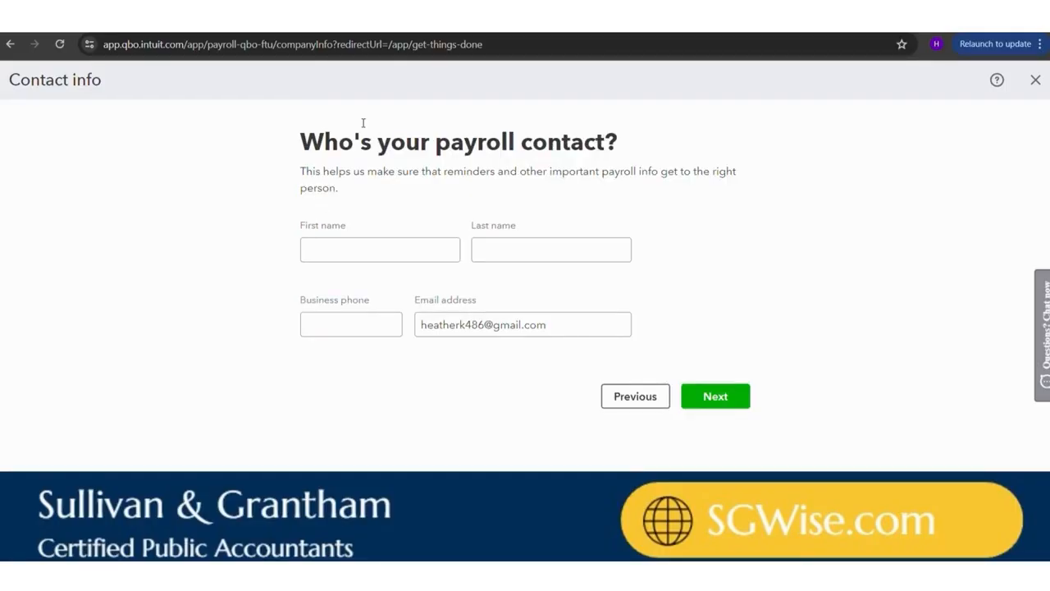
# Enter the payroll contact's first and last name
pyautogui.click(382, 246)
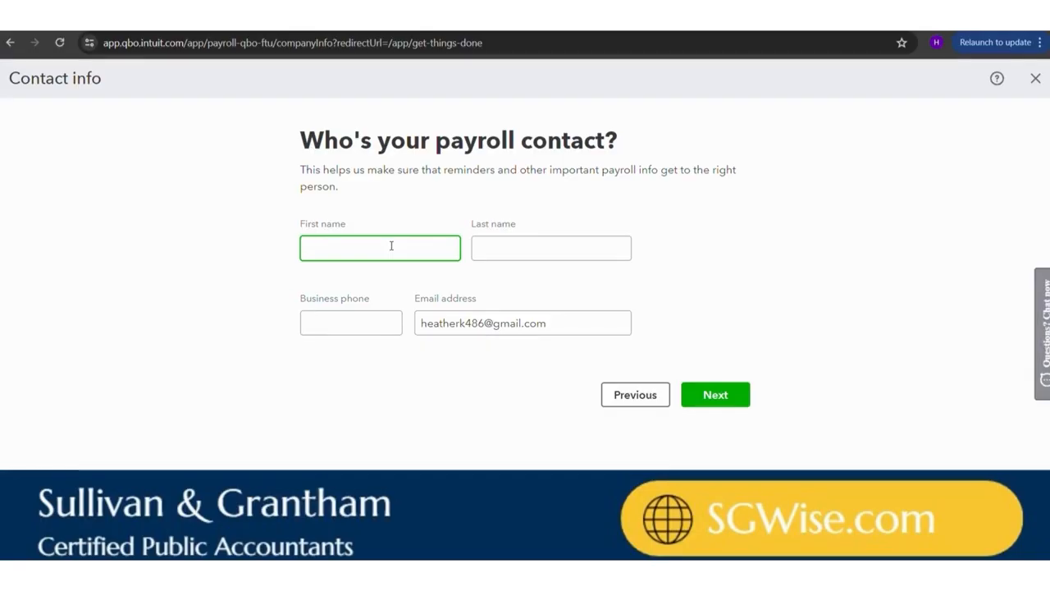
pyautogui.press('Tab')
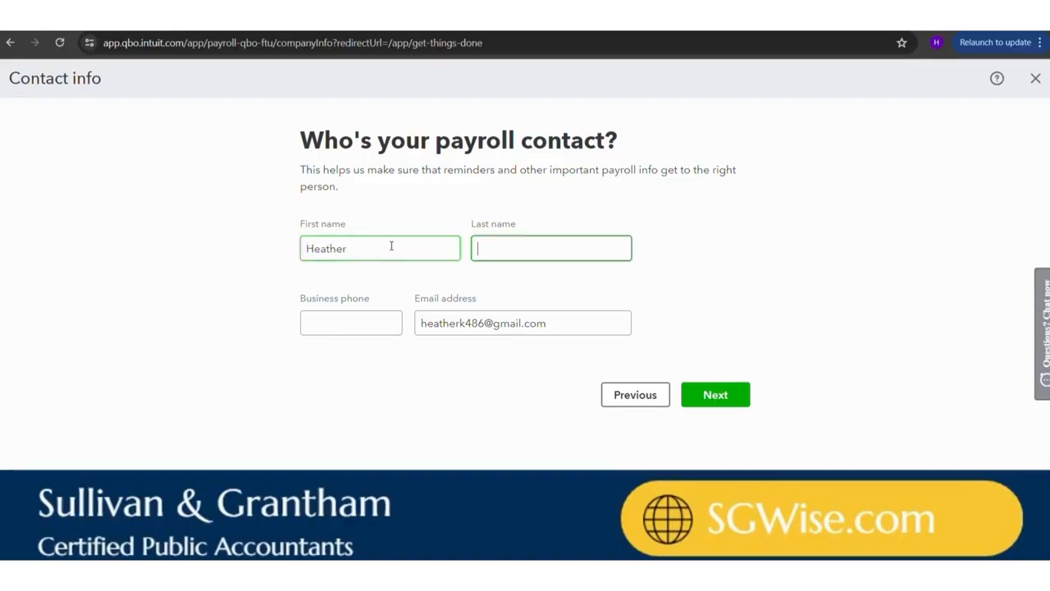
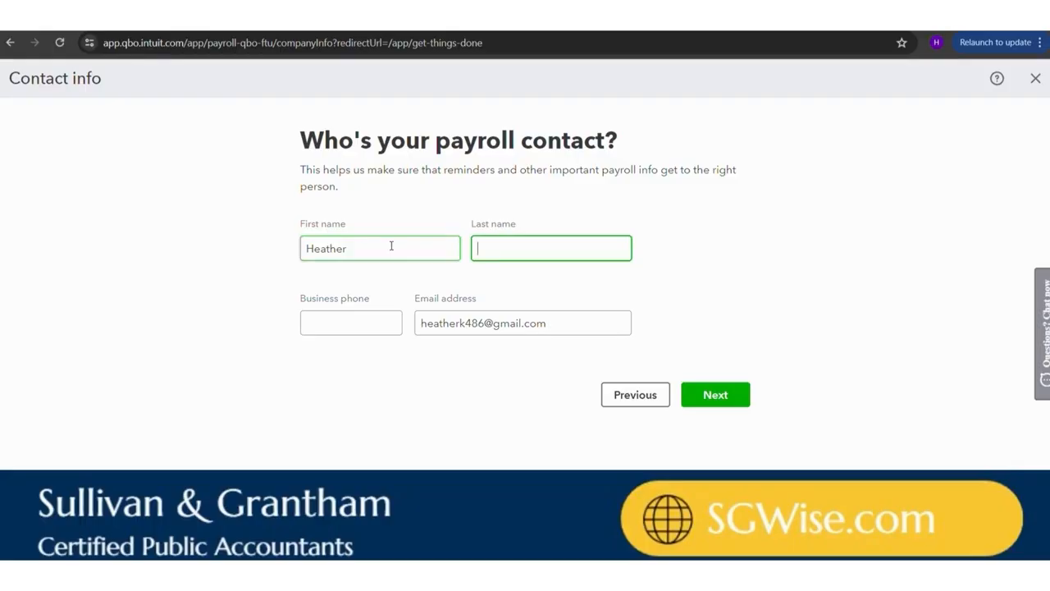
pyautogui.press('Tab')
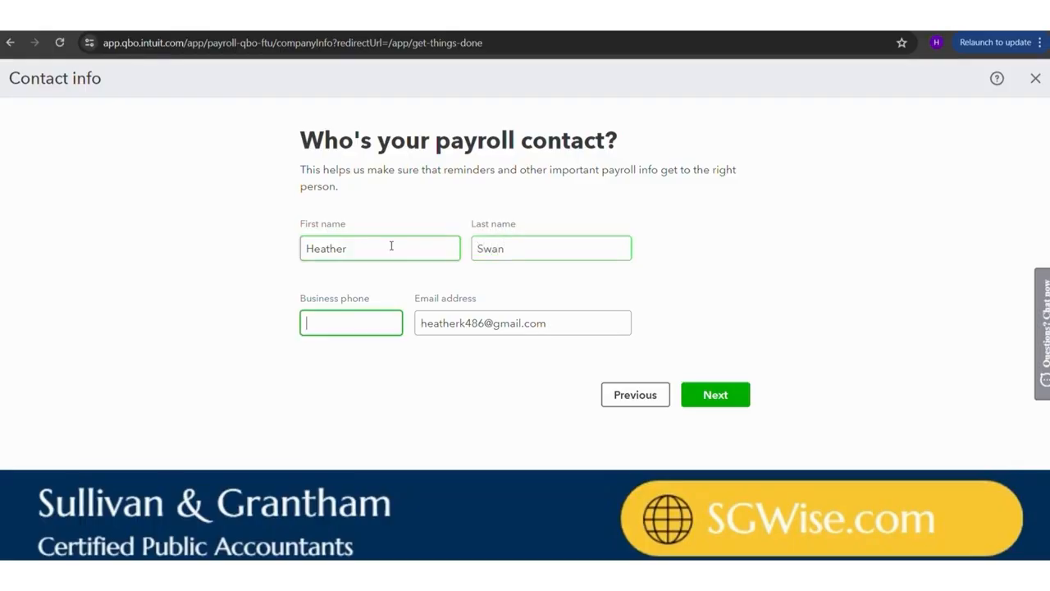
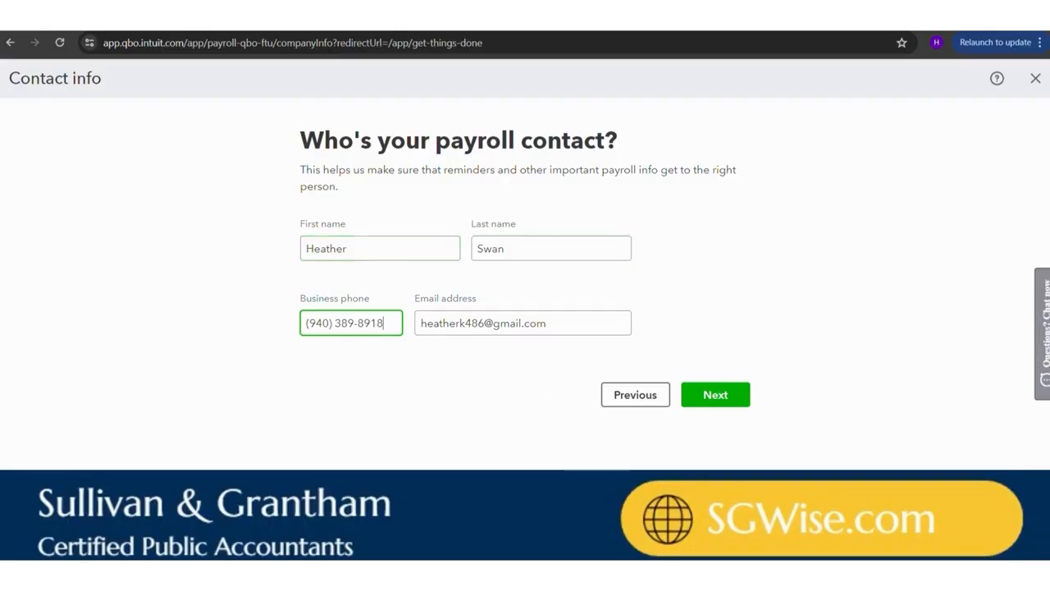
# Enter the payroll contact's business phone number and submit the contact info
pyautogui.click(720, 399)
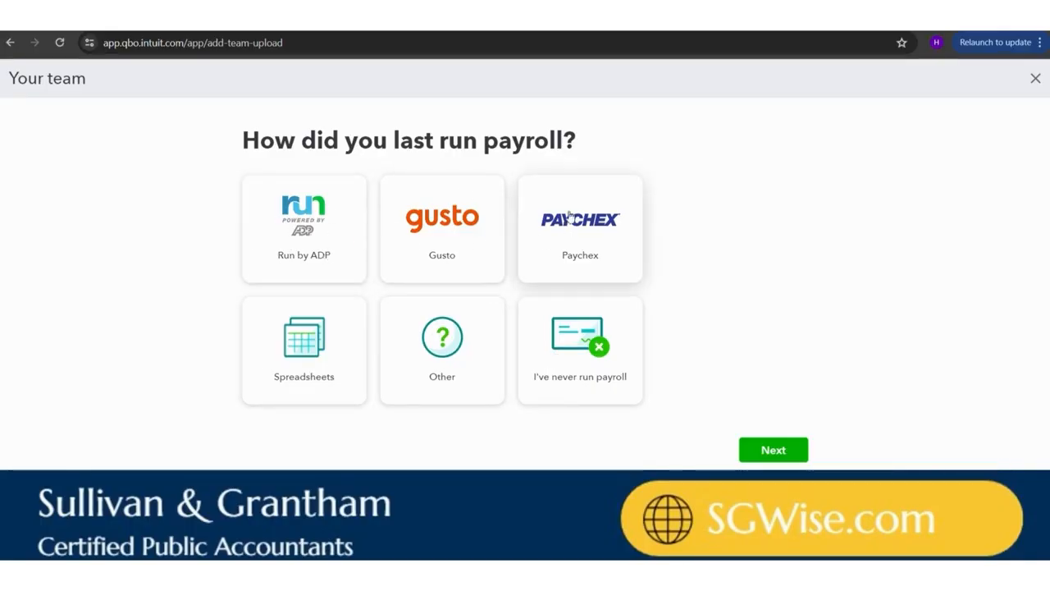
# State that payroll has never been run and start adding an employee to the team
pyautogui.click(587, 353)
pyautogui.click(785, 451)
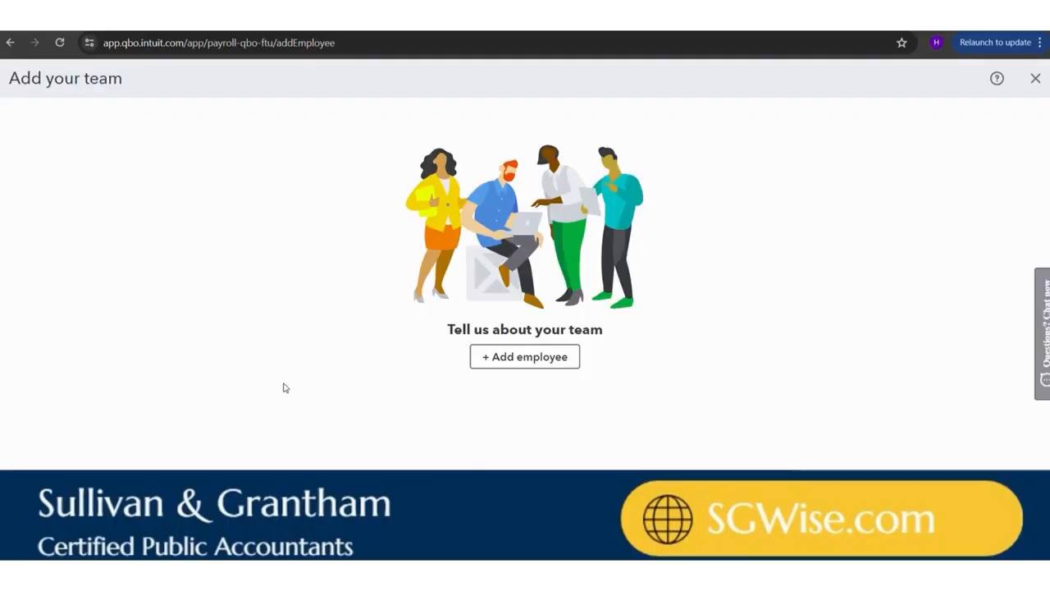
pyautogui.click(522, 365)
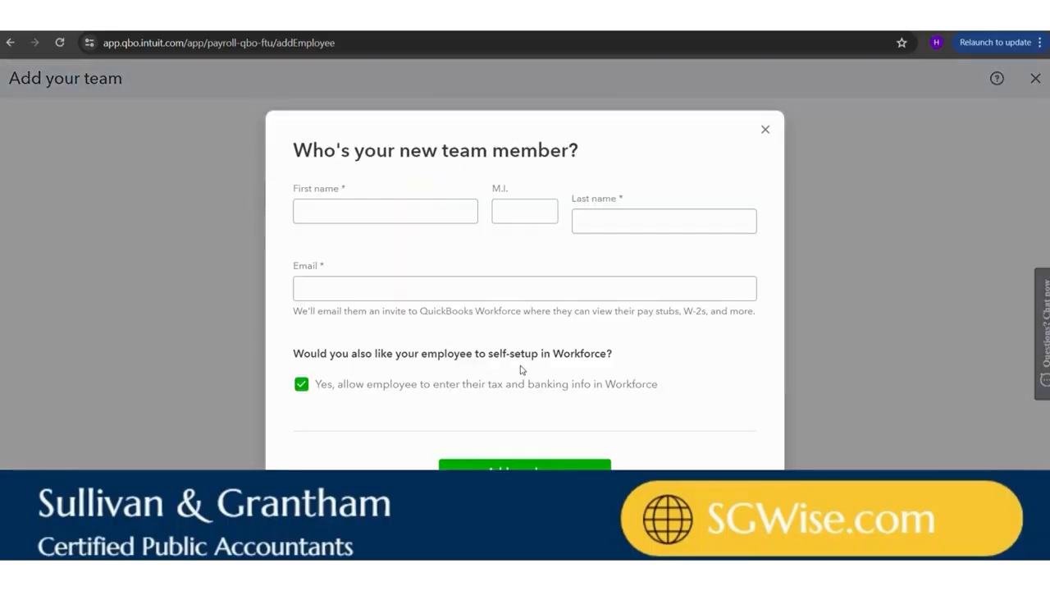
# Enter the new team member's first and last name, leaving the middle initial blank
pyautogui.click(331, 192)
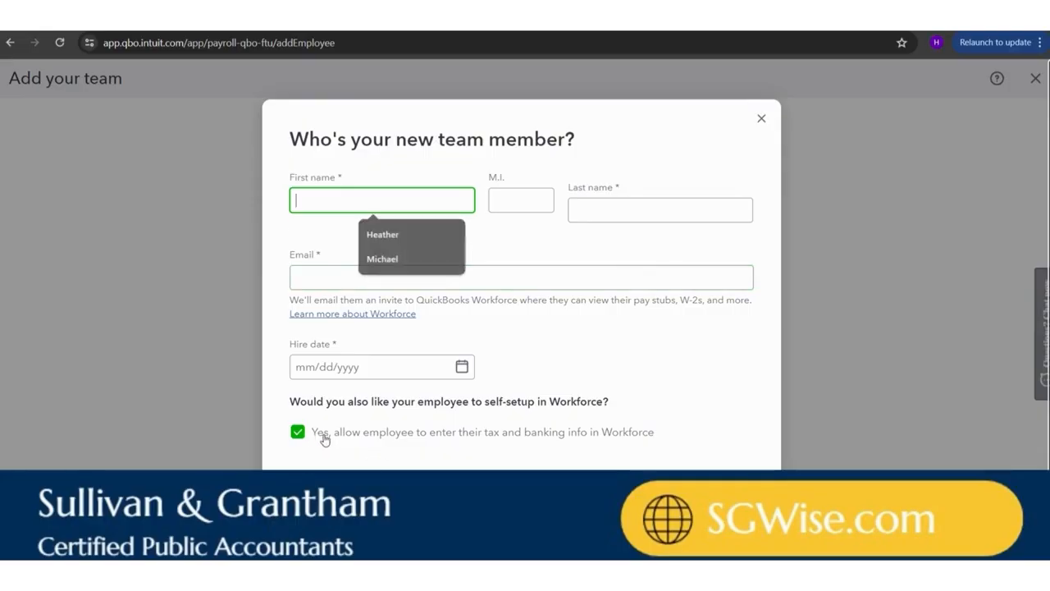
pyautogui.click(436, 445)
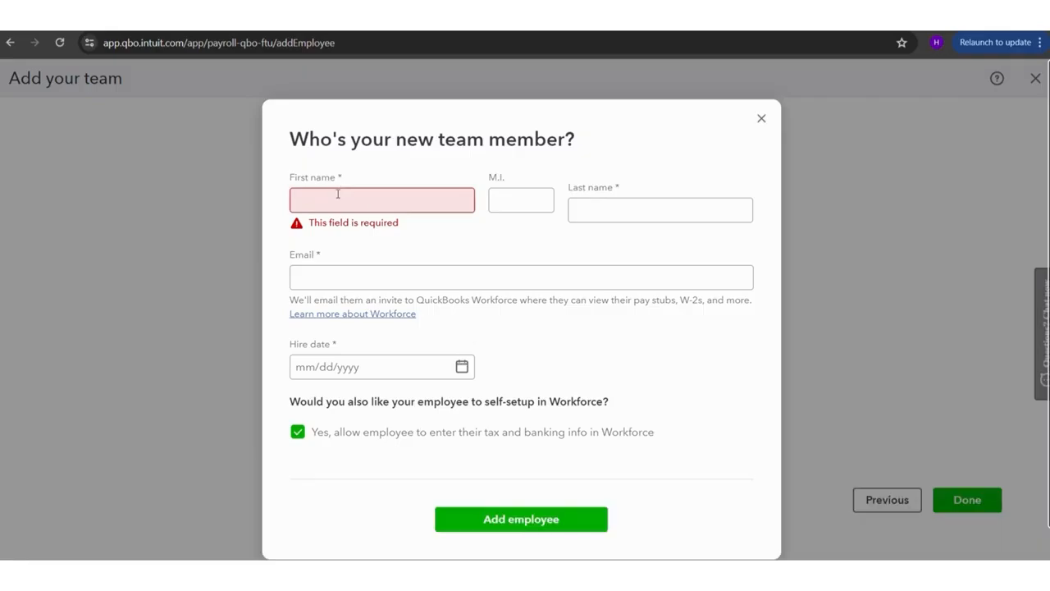
pyautogui.click(337, 194)
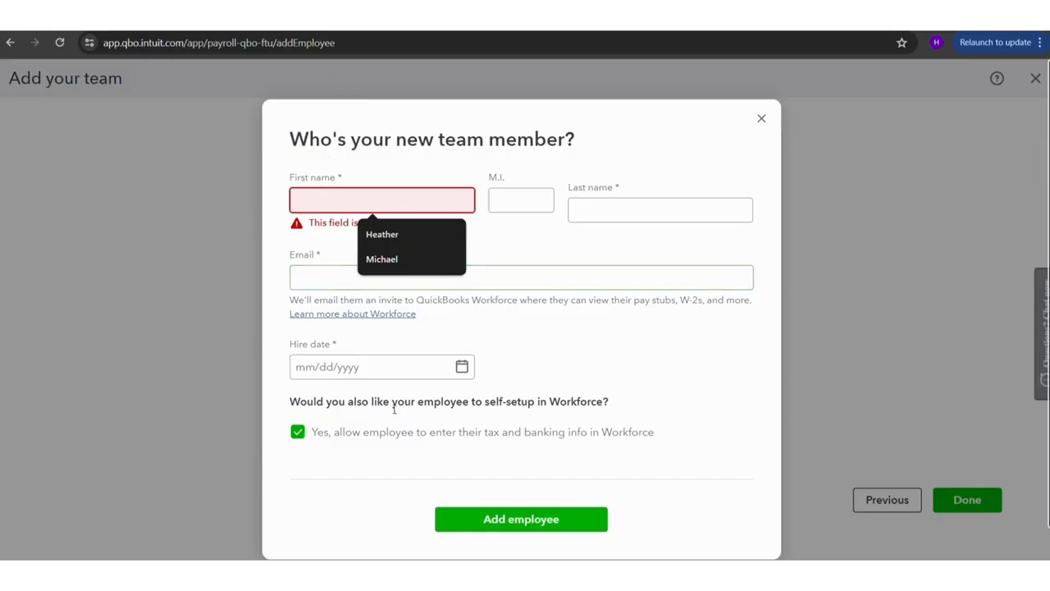
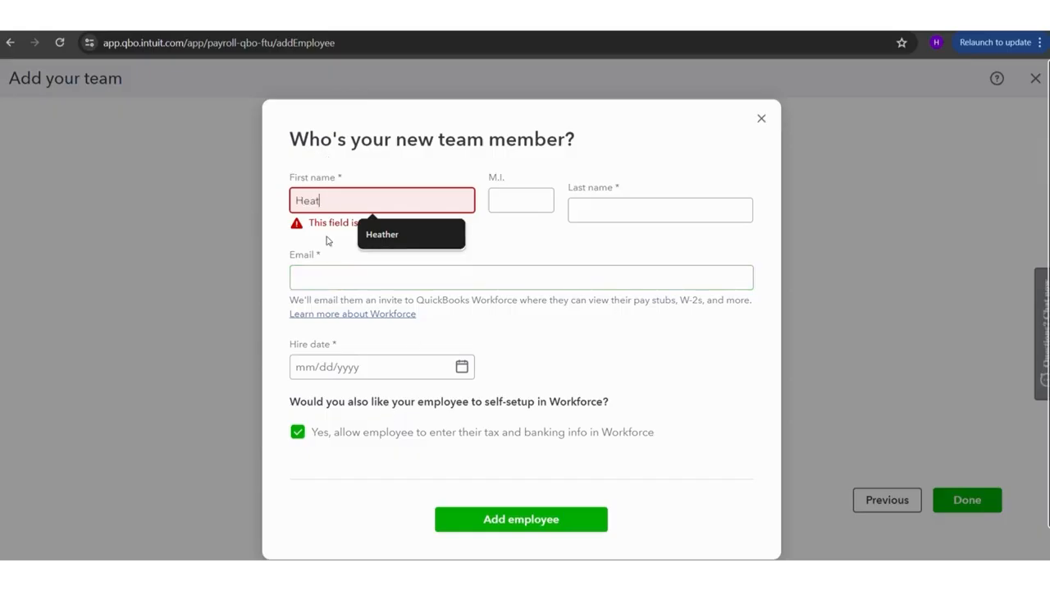
pyautogui.press('Tab')
pyautogui.press('Tab')
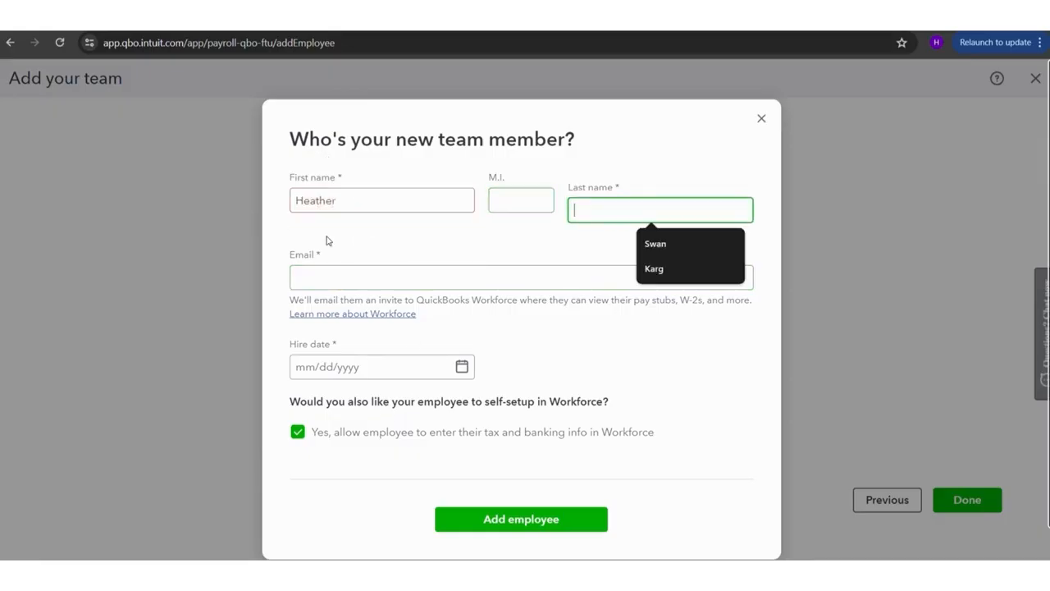
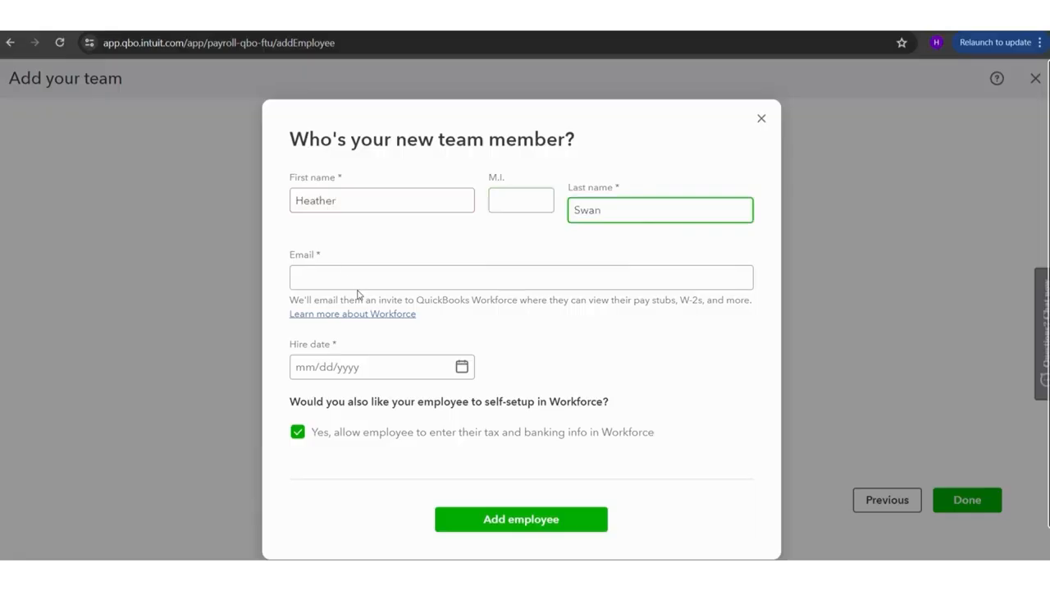
# Fill in the new team member's email address
pyautogui.click(344, 268)
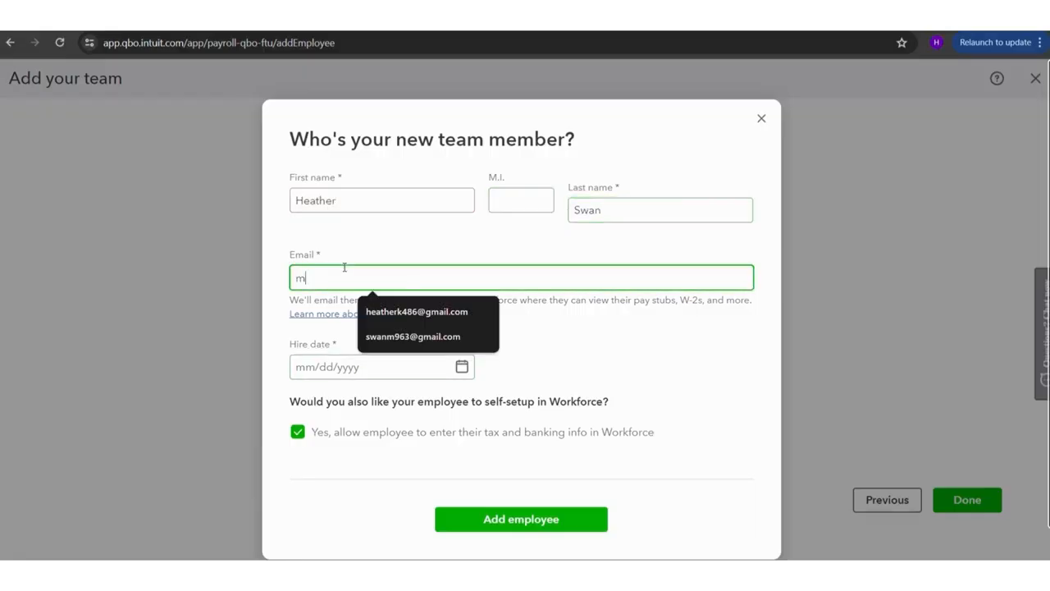
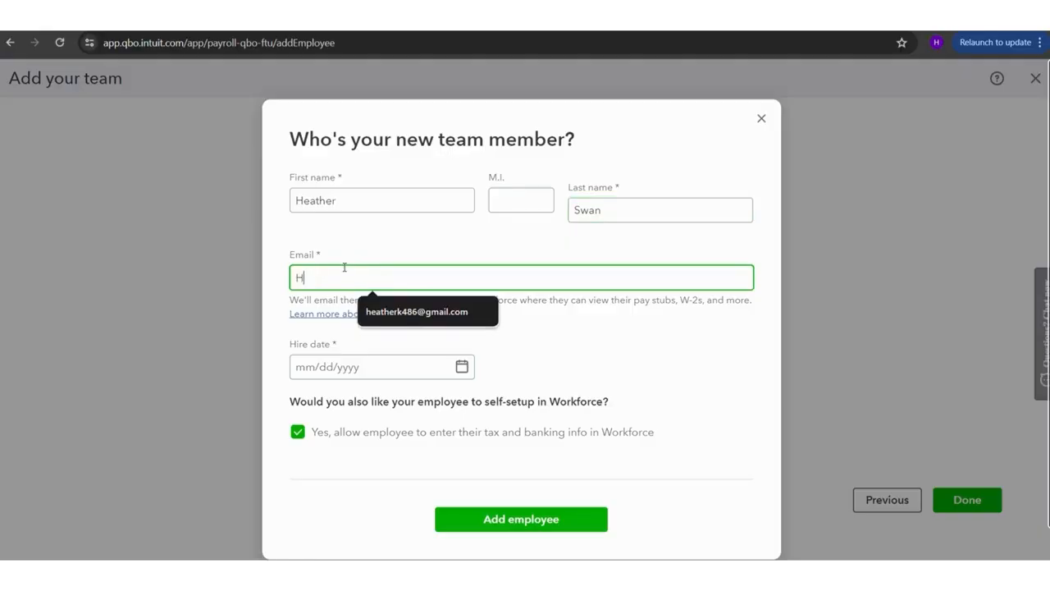
pyautogui.press('BackSpace')
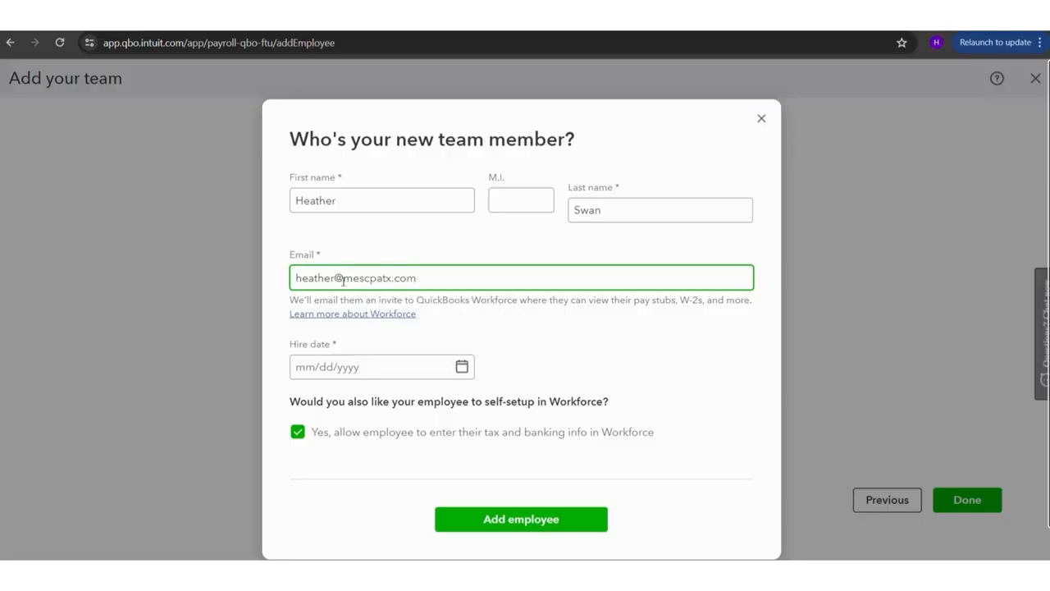
# Turn off employee self-setup in Workforce, set the hire date to 06/11/2024, and add the employee
pyautogui.click(299, 430)
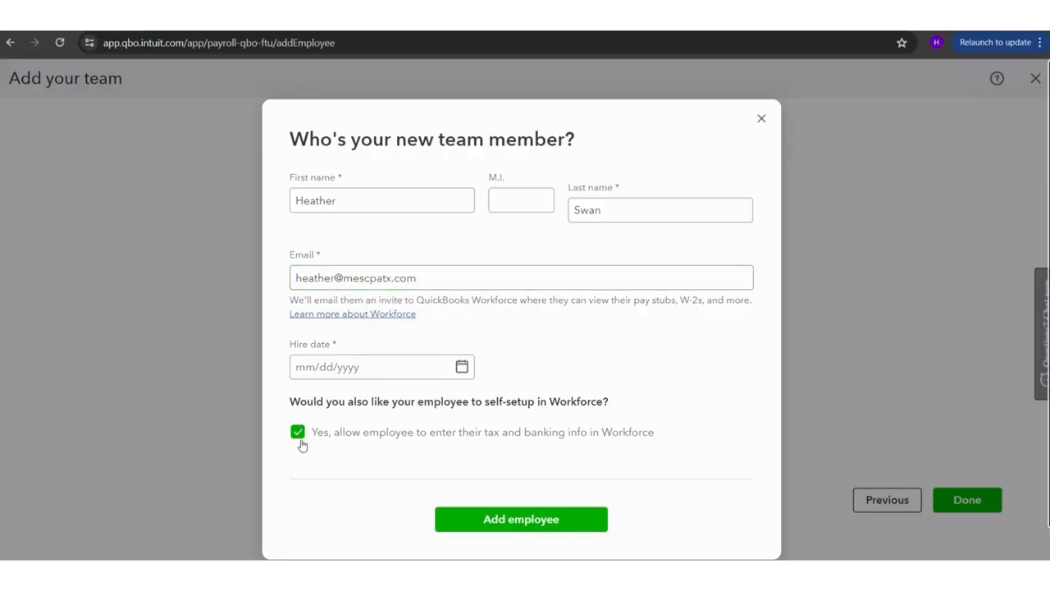
pyautogui.click(299, 435)
pyautogui.click(315, 369)
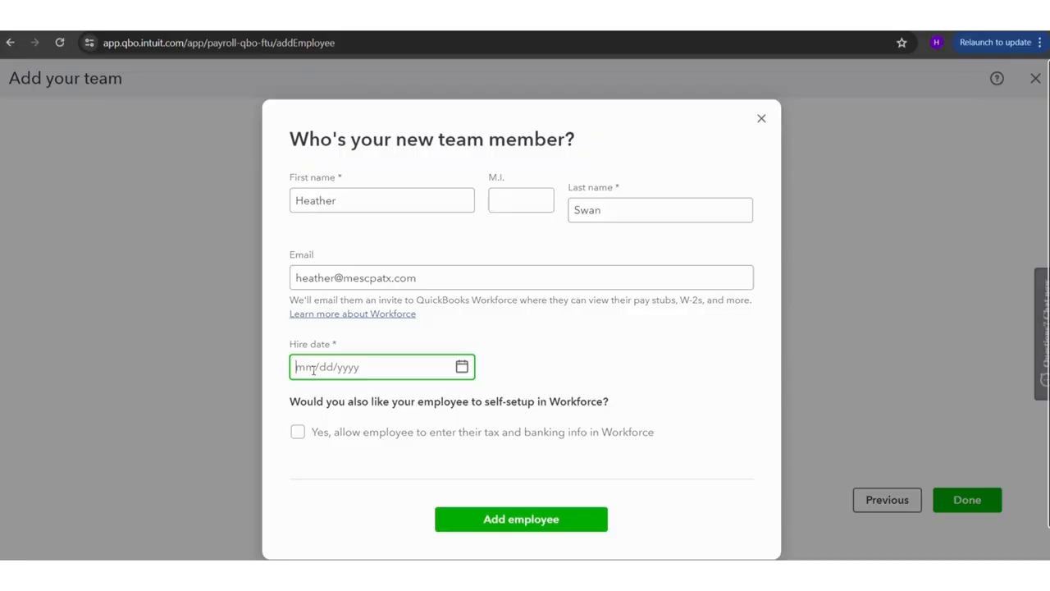
pyautogui.write('6/11/2024')
pyautogui.click(523, 520)
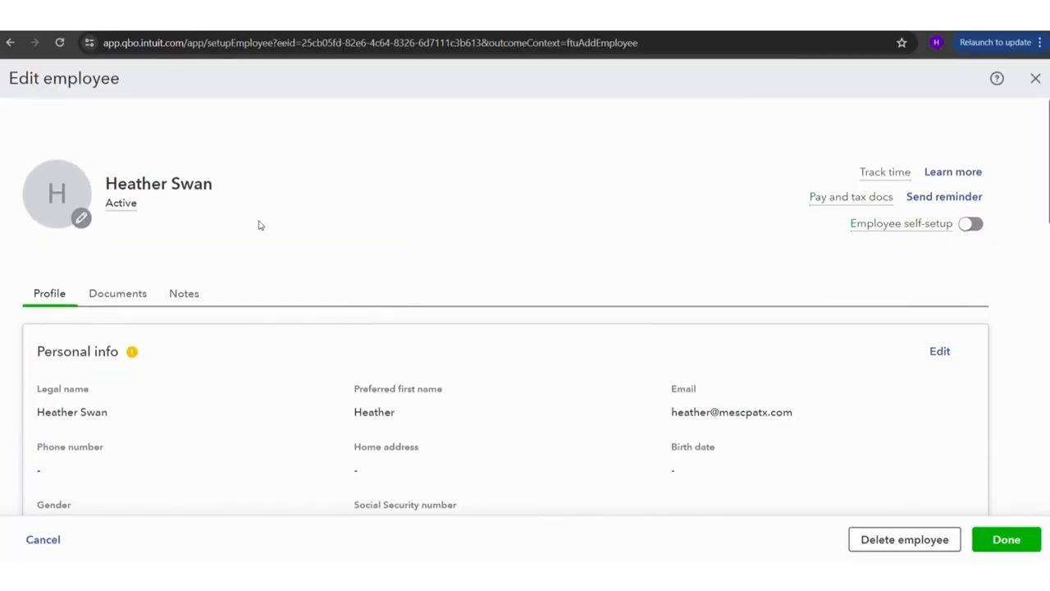
# Review the new employee's profile sections from personal info through emergency contact
pyautogui.scroll(-2, 321, 249)
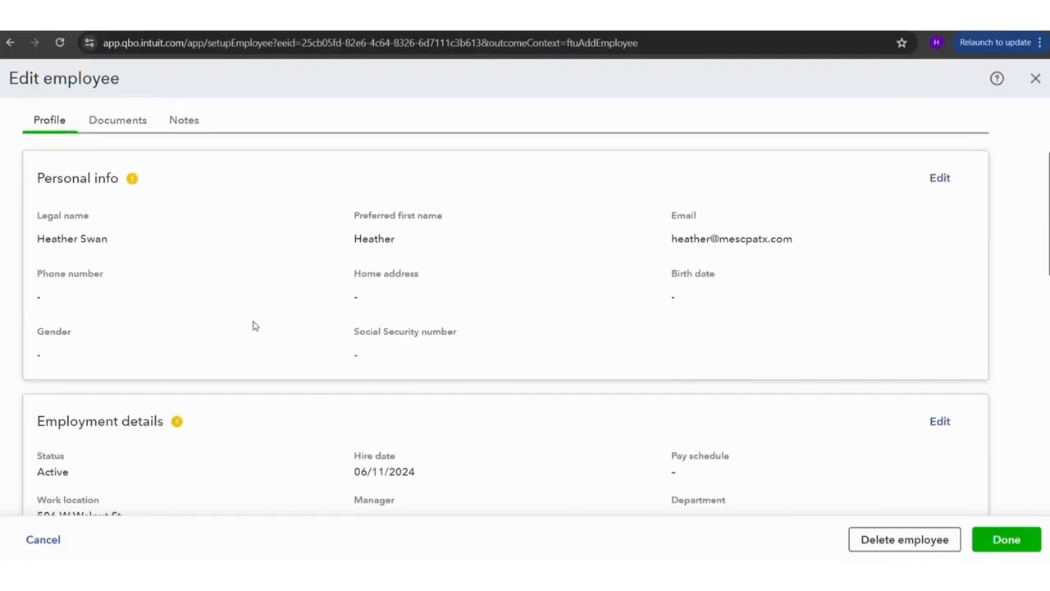
pyautogui.scroll(-2, 275, 251)
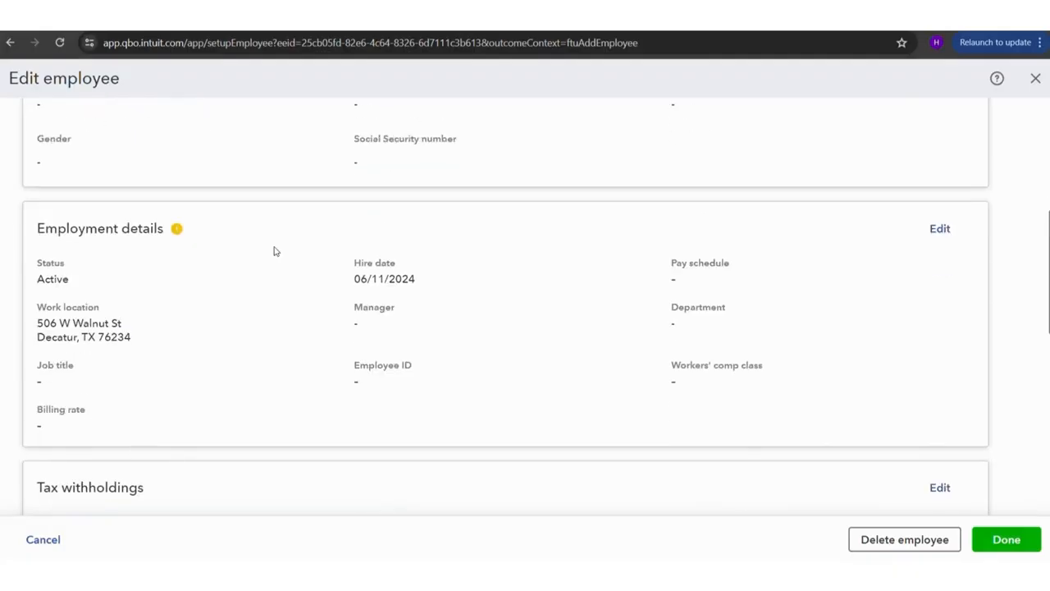
pyautogui.moveTo(177, 230)
pyautogui.scroll(-2, 295, 418)
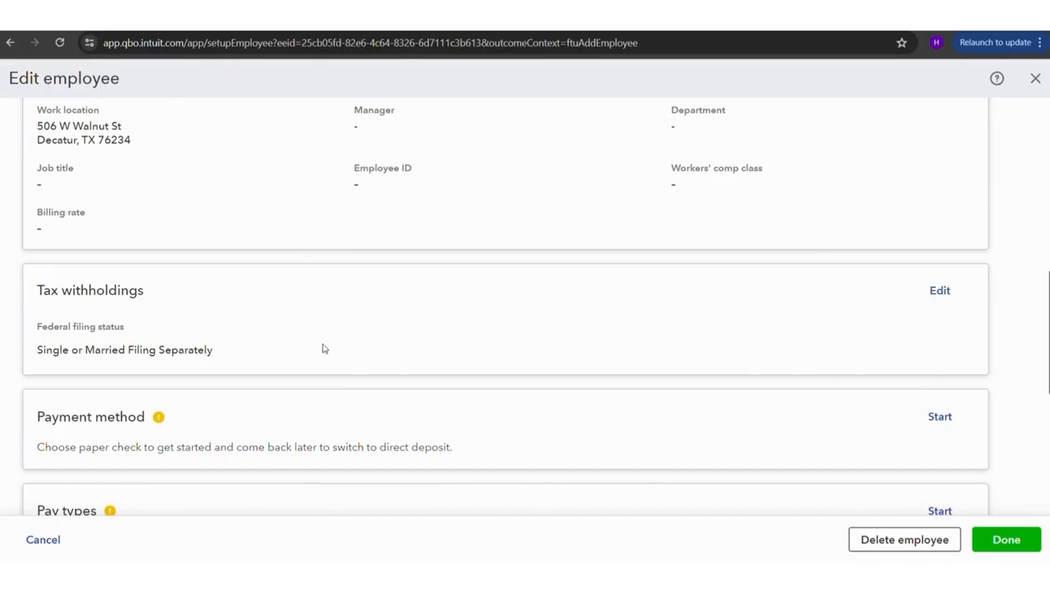
pyautogui.scroll(-2, 322, 346)
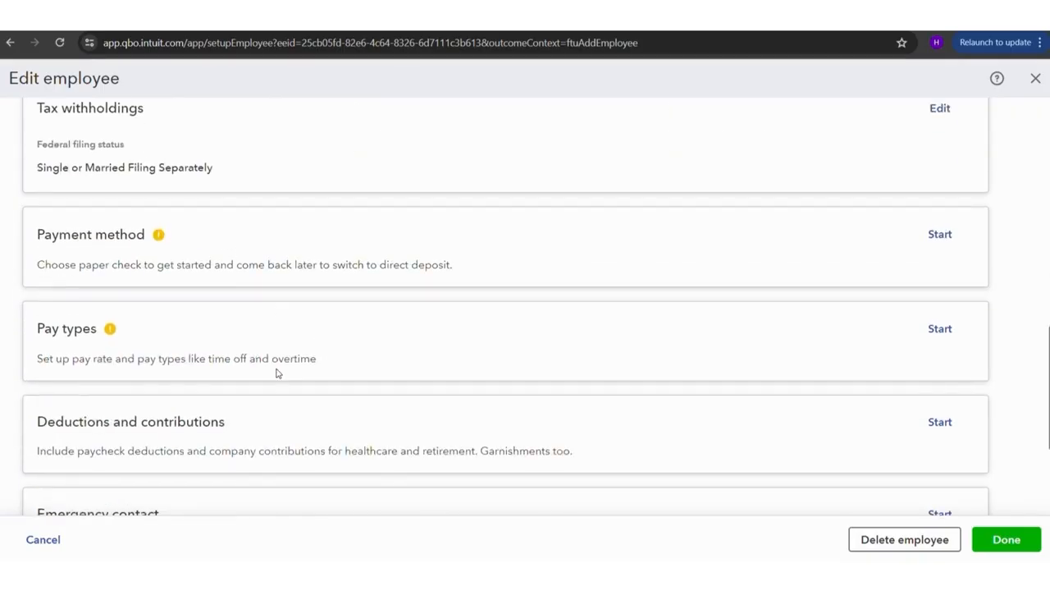
pyautogui.scroll(-2, 277, 373)
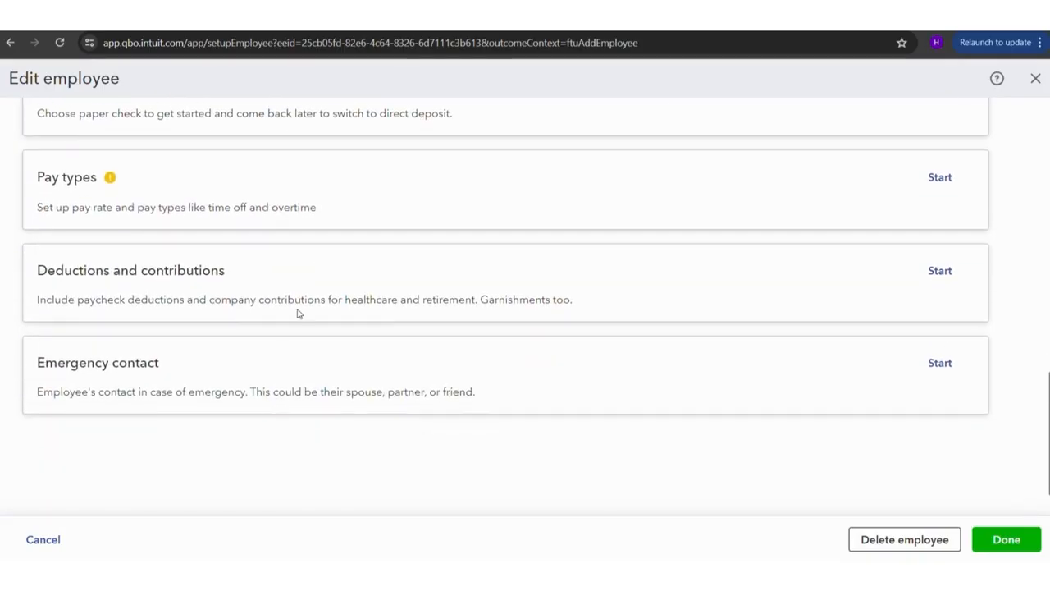
# Start the employee's pay types setup, keep the pay type as Hourly, and check the rate and working hours fields
pyautogui.scroll(2, 419, 331)
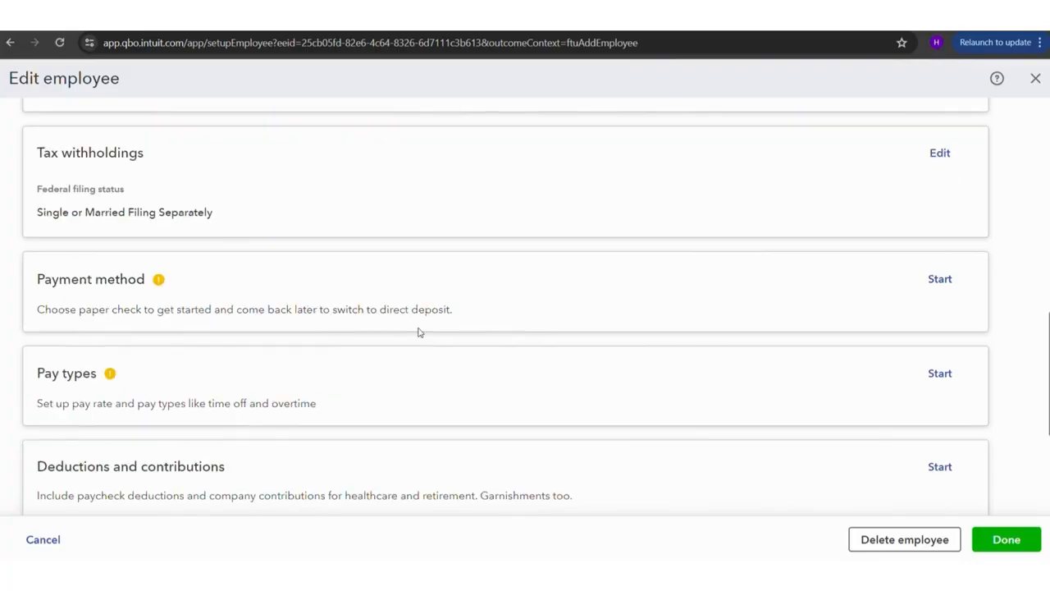
pyautogui.scroll(-1, 419, 331)
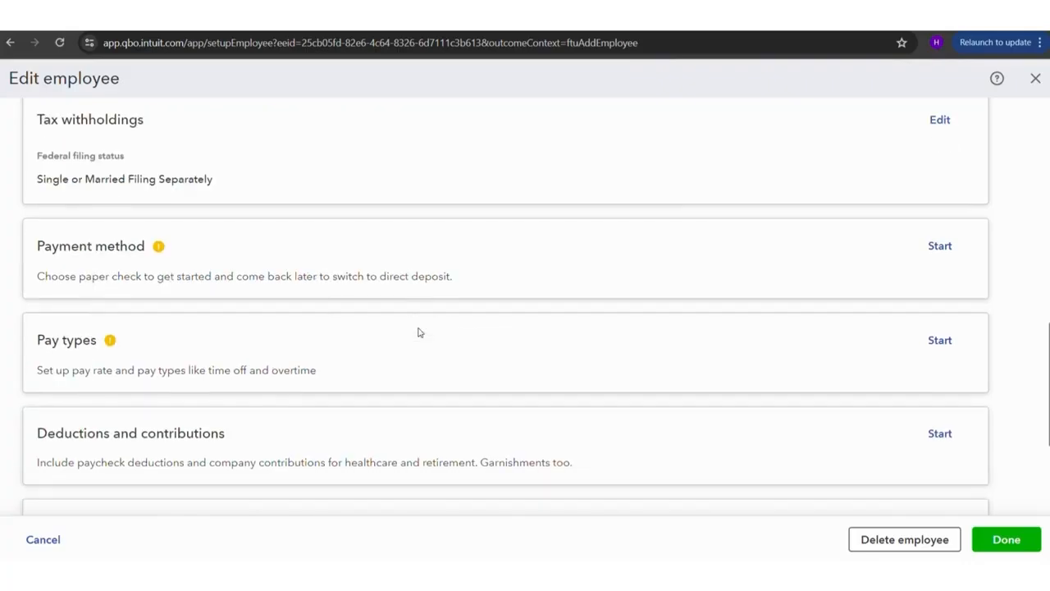
pyautogui.click(945, 318)
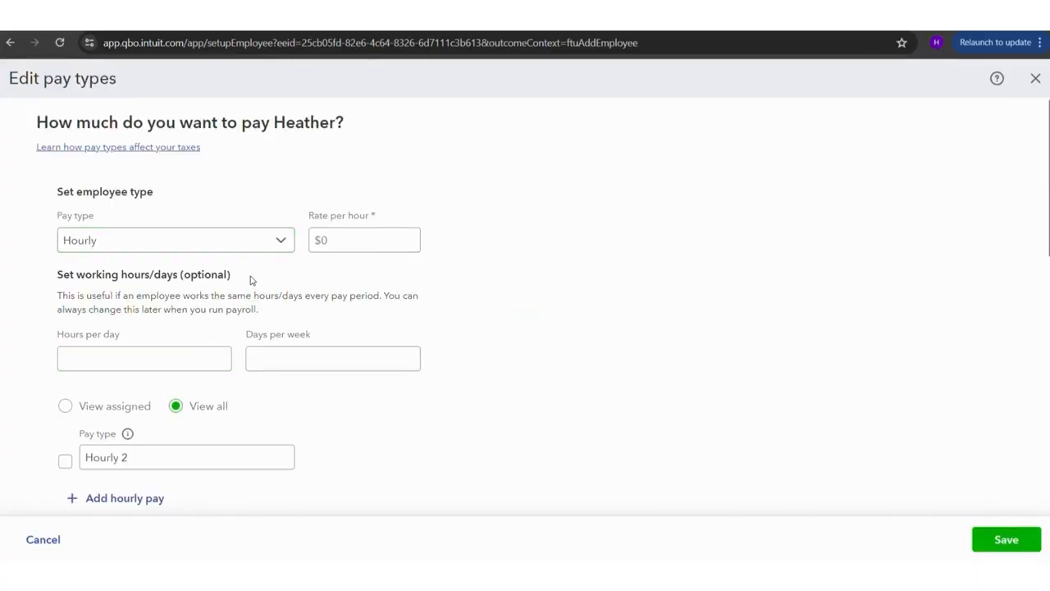
pyautogui.click(205, 242)
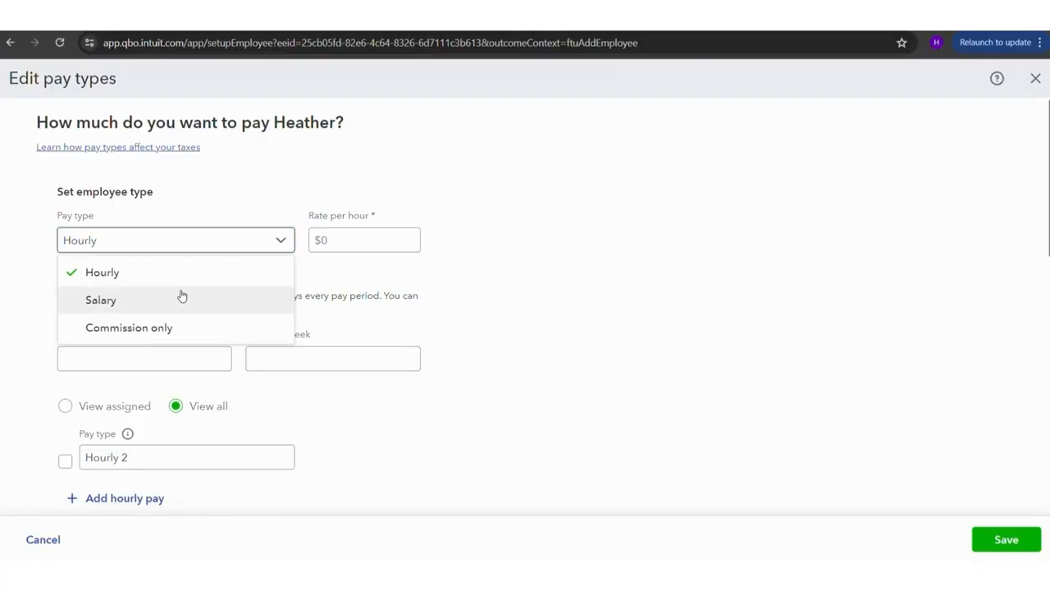
pyautogui.click(477, 261)
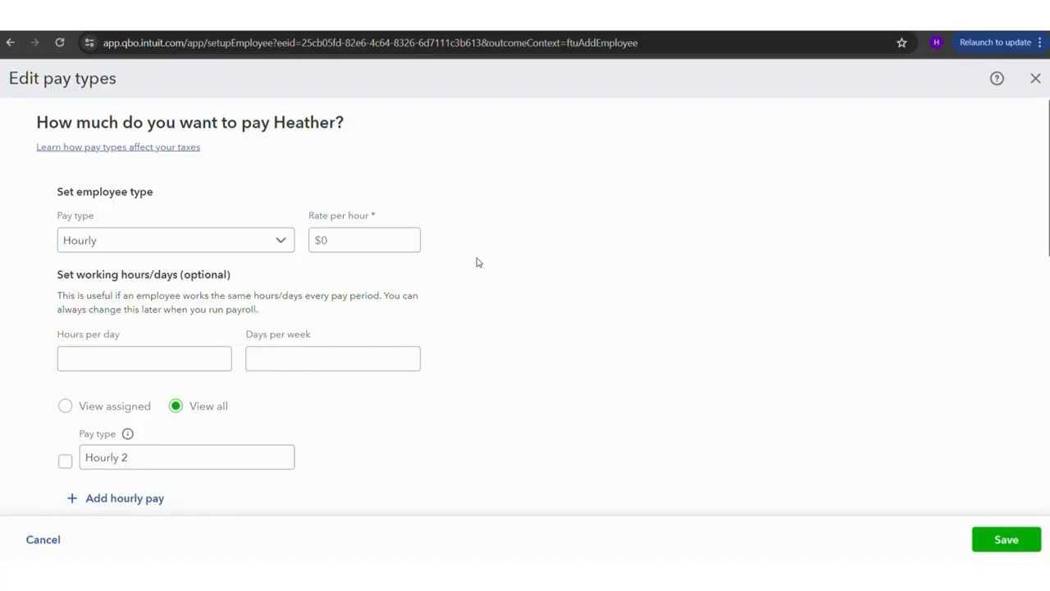
pyautogui.click(350, 240)
pyautogui.scroll(-2, 350, 240)
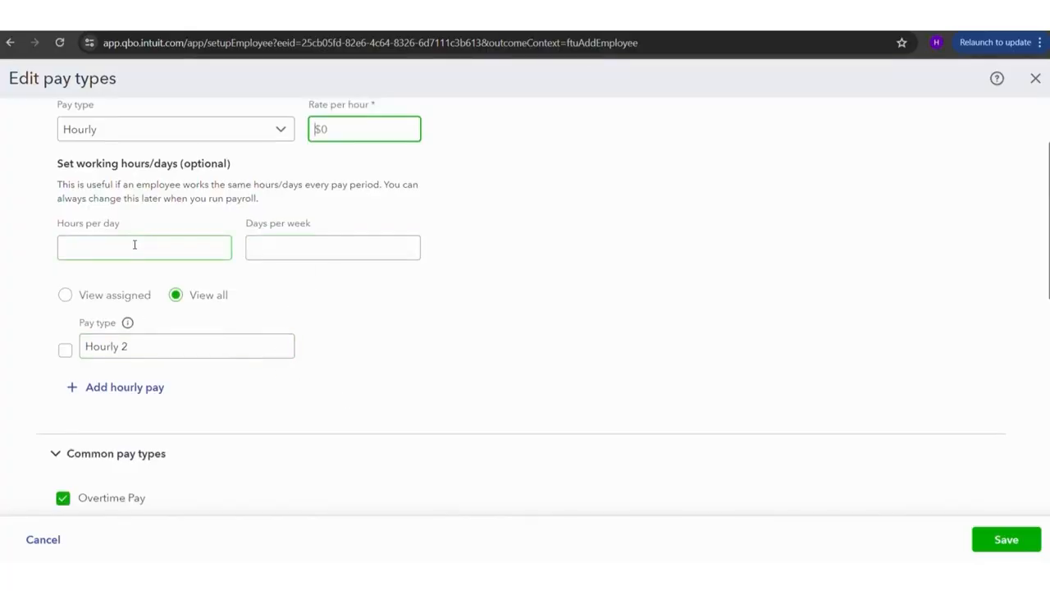
pyautogui.click(109, 243)
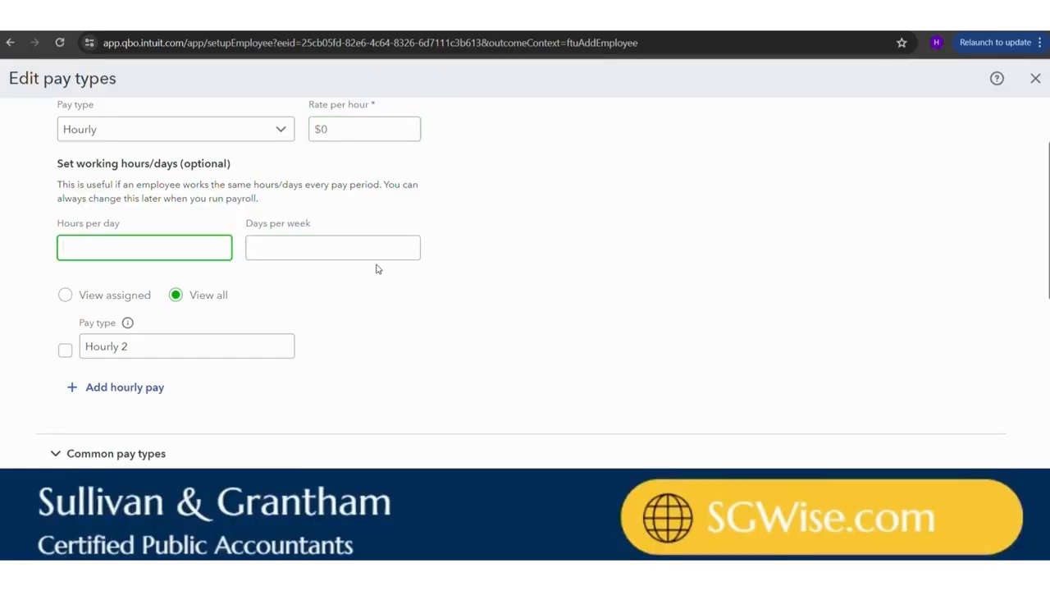
# Enable Commission among the employee's common pay types, keeping Overtime Pay selected
pyautogui.scroll(-2, 377, 269)
pyautogui.scroll(-1, 375, 270)
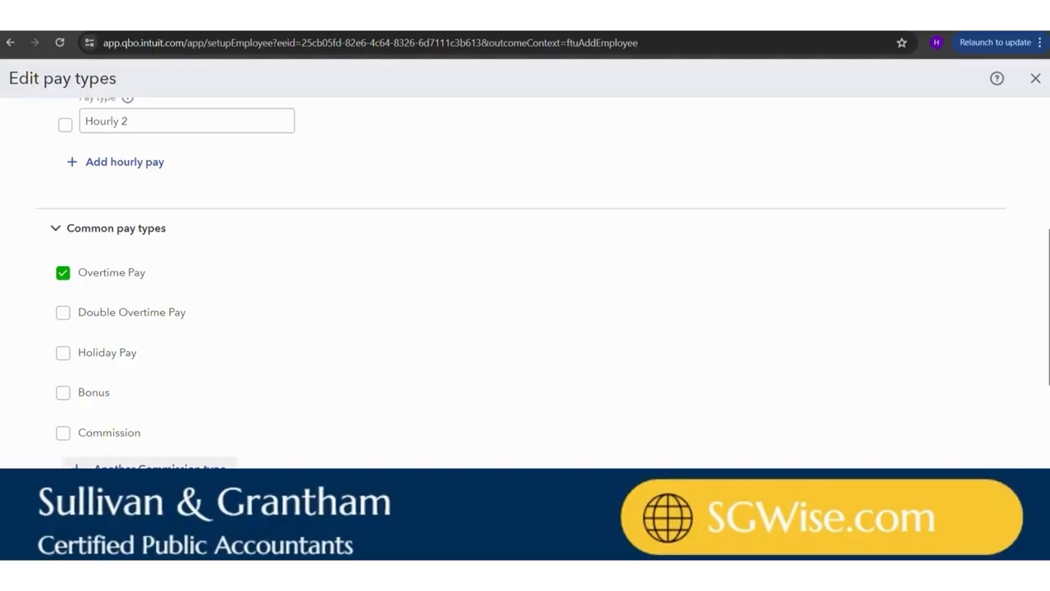
pyautogui.click(64, 432)
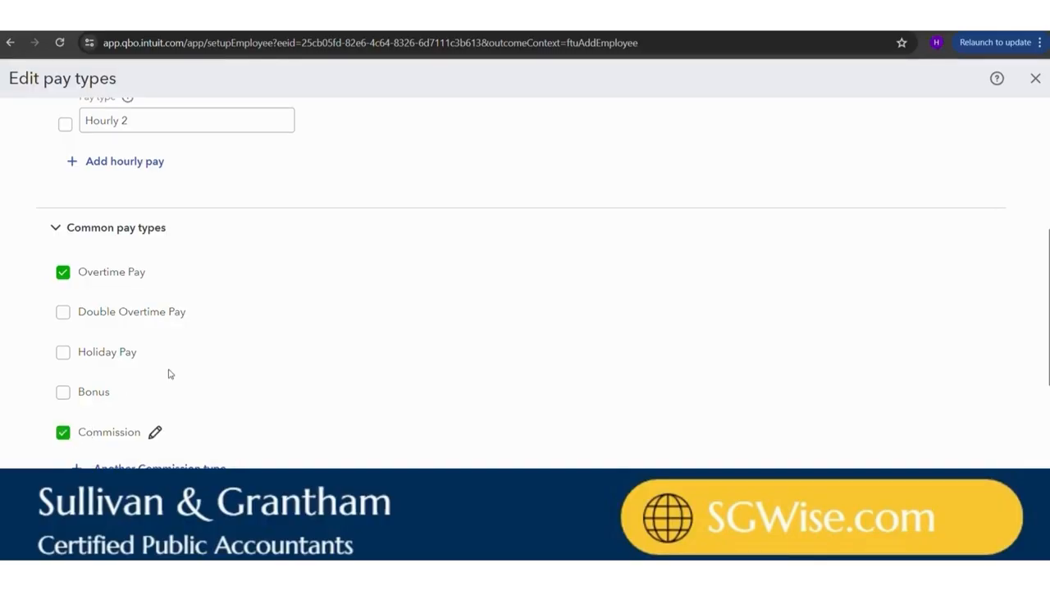
pyautogui.scroll(-3, 169, 370)
pyautogui.scroll(1, 169, 370)
pyautogui.scroll(-1, 266, 367)
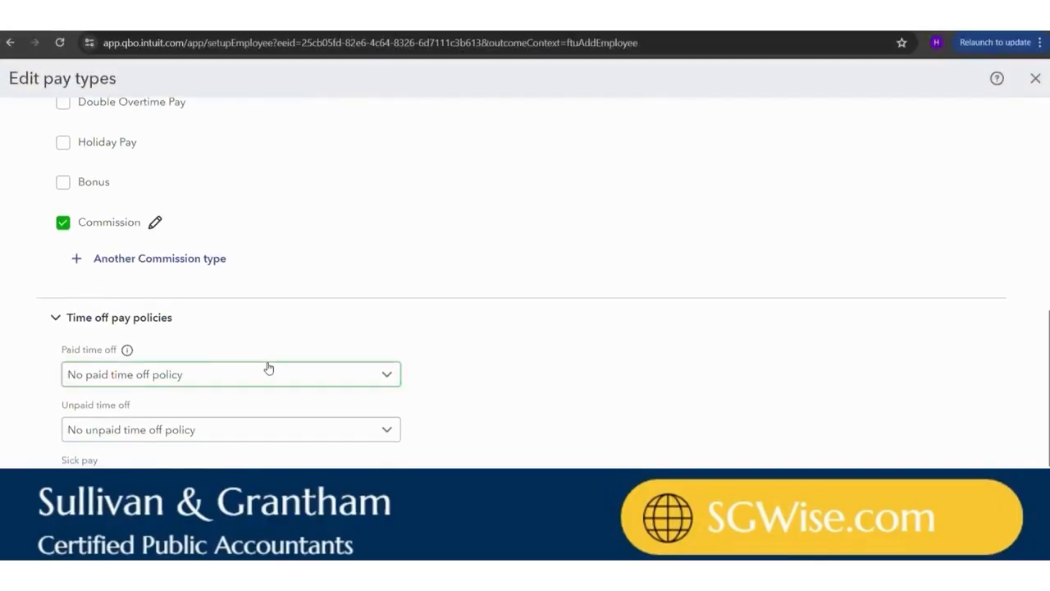
# Examine the paid time off choices and the new policy form, then close it without creating a policy
pyautogui.scroll(-2, 197, 320)
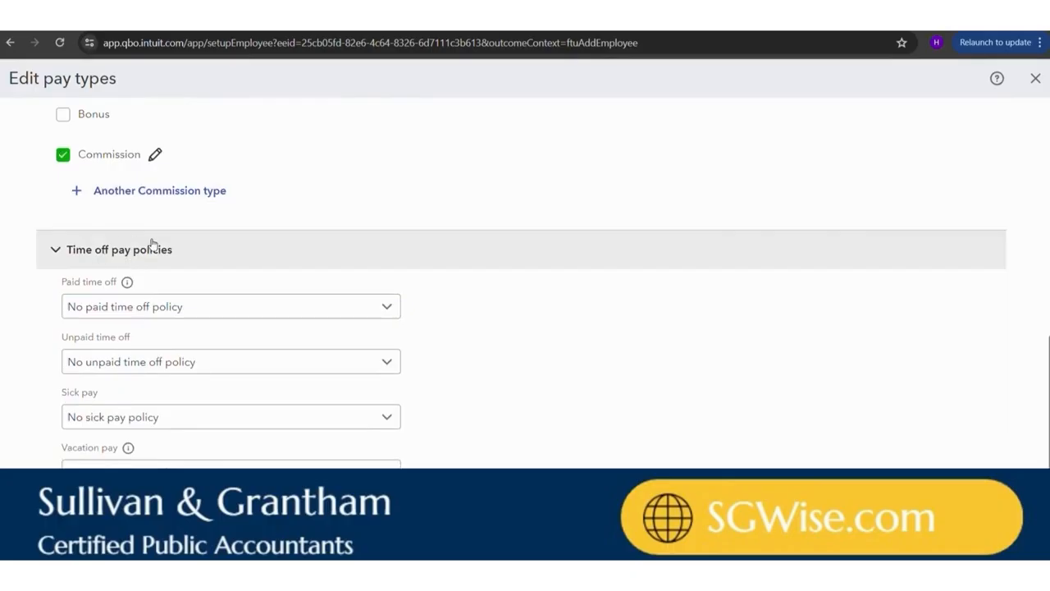
pyautogui.click(220, 313)
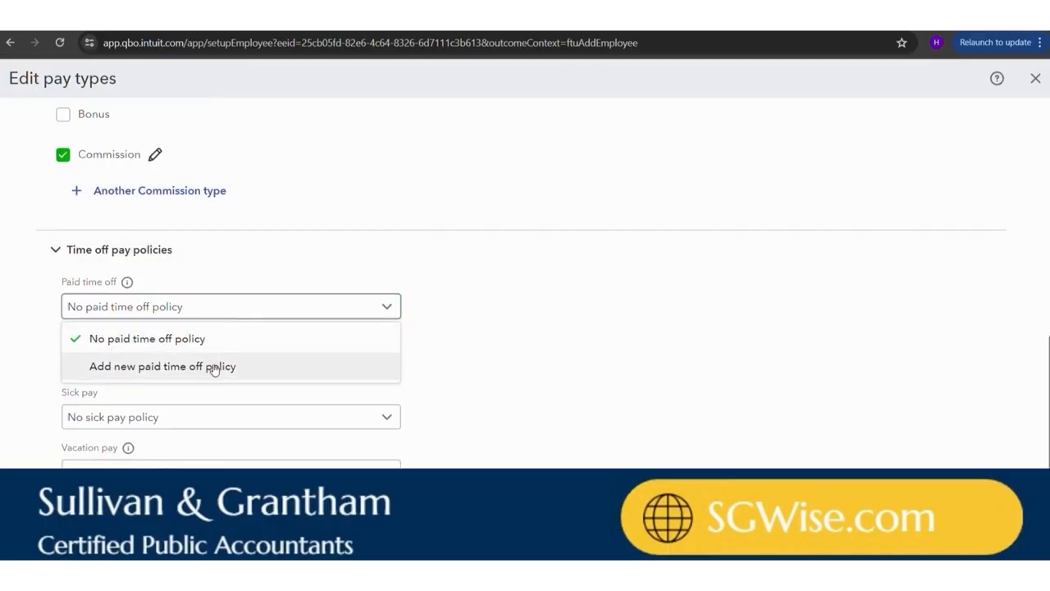
pyautogui.click(487, 360)
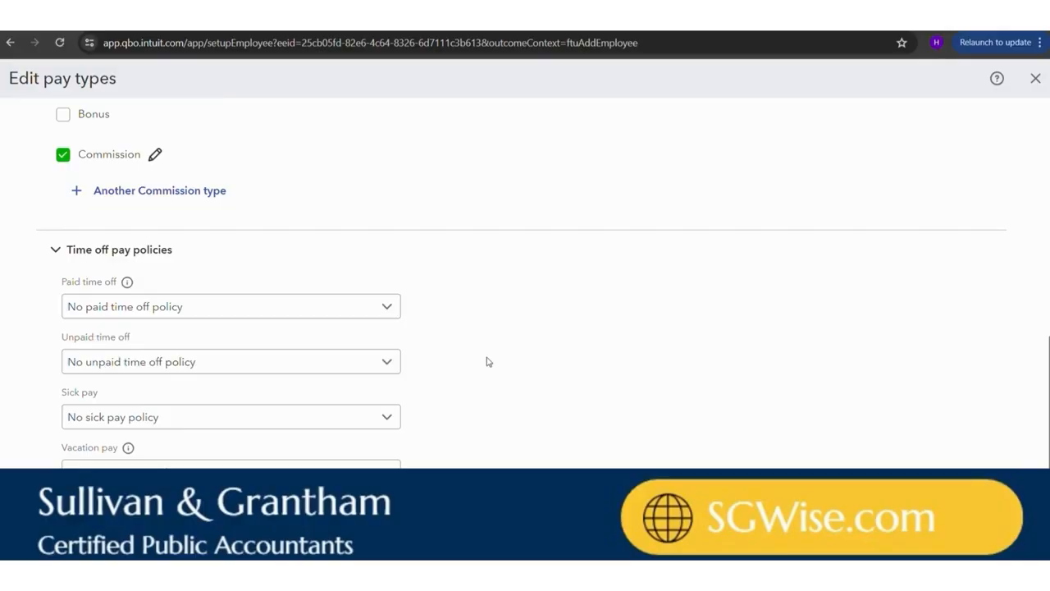
pyautogui.click(145, 302)
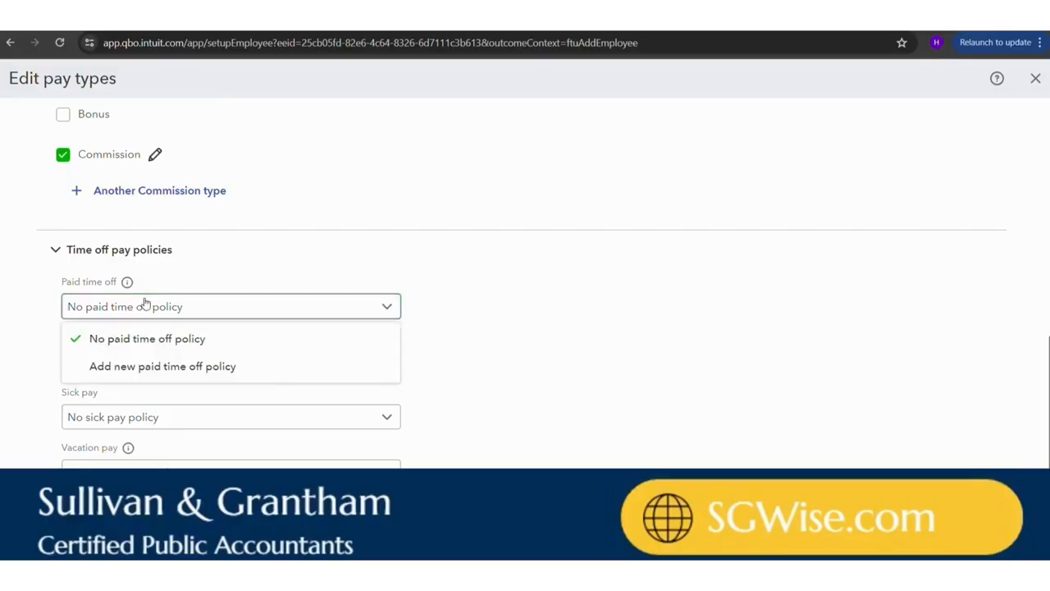
pyautogui.click(146, 366)
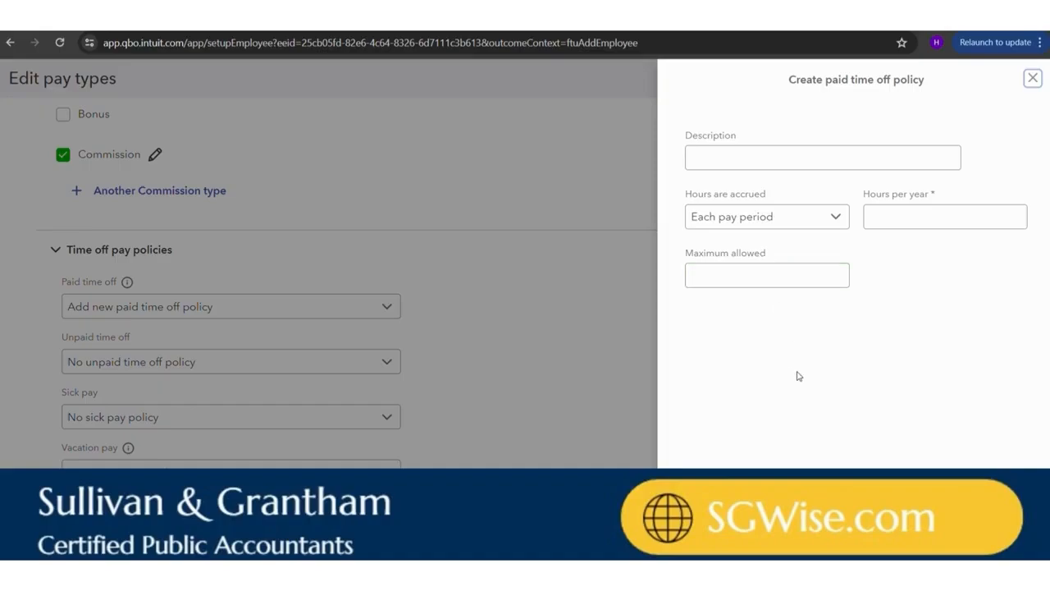
pyautogui.click(1032, 78)
pyautogui.scroll(-1, 549, 260)
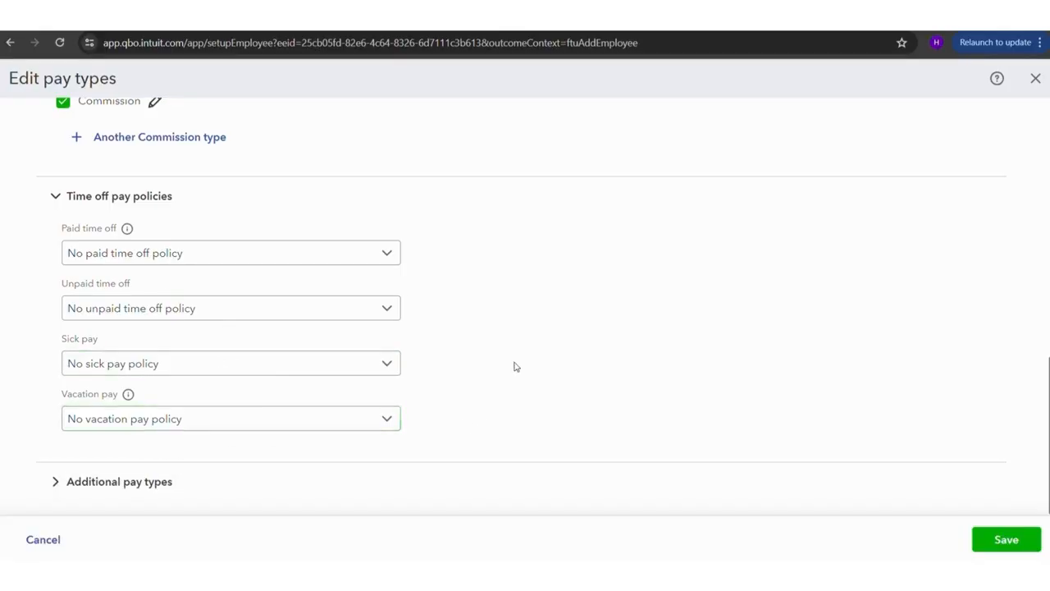
# Set the employee's hourly rate to $15 and save the pay types
pyautogui.scroll(5, 614, 254)
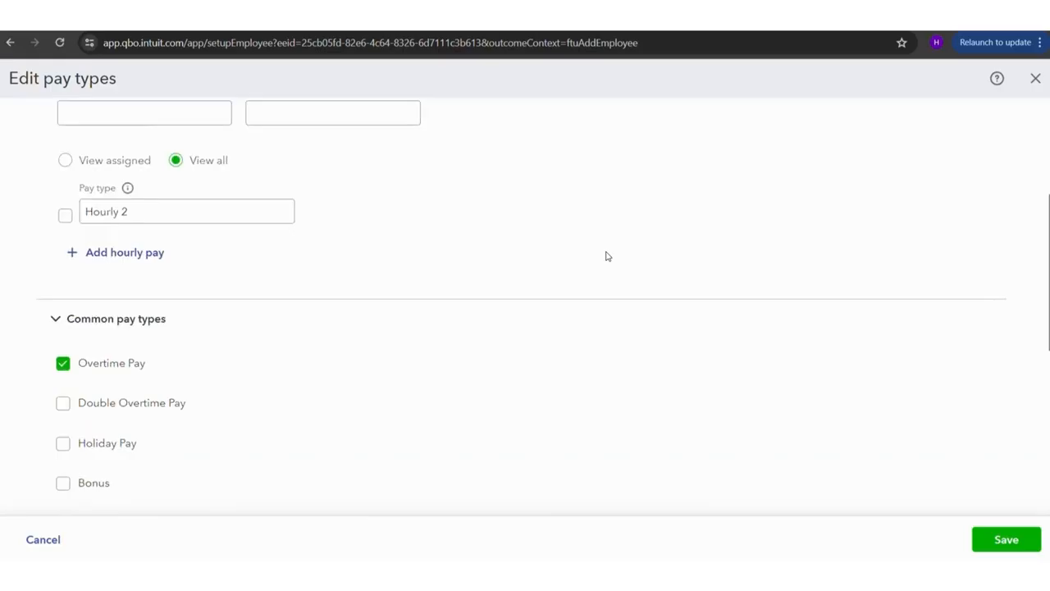
pyautogui.click(998, 539)
pyautogui.click(1015, 539)
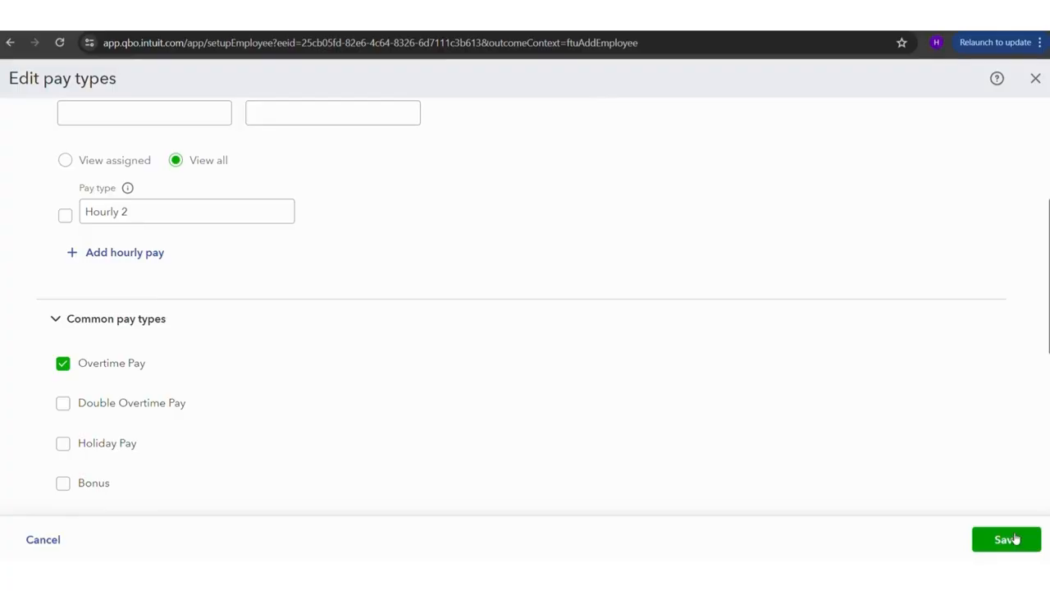
pyautogui.click(1015, 538)
pyautogui.click(370, 242)
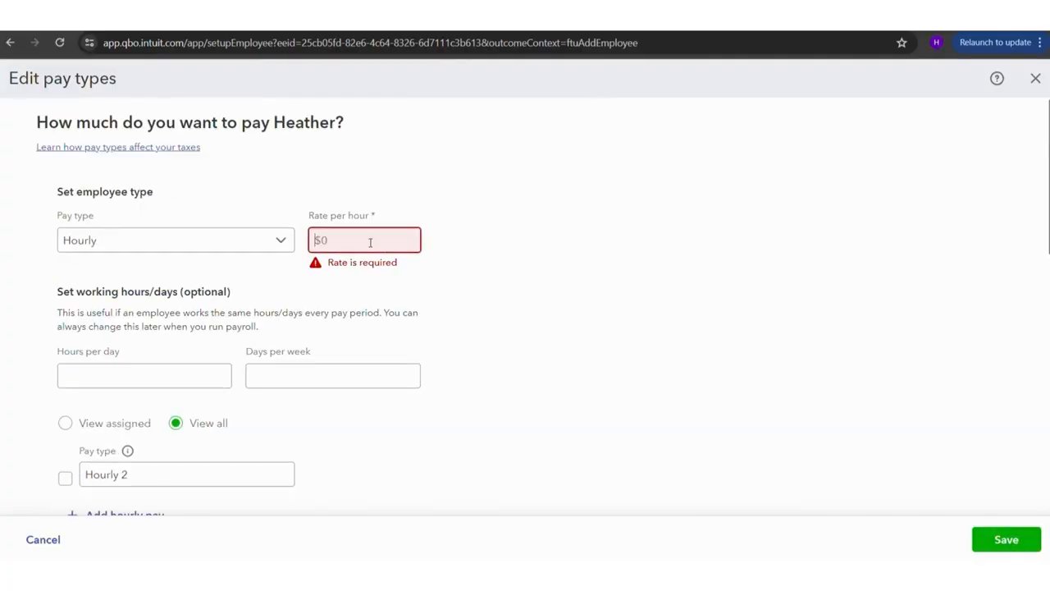
pyautogui.write('15')
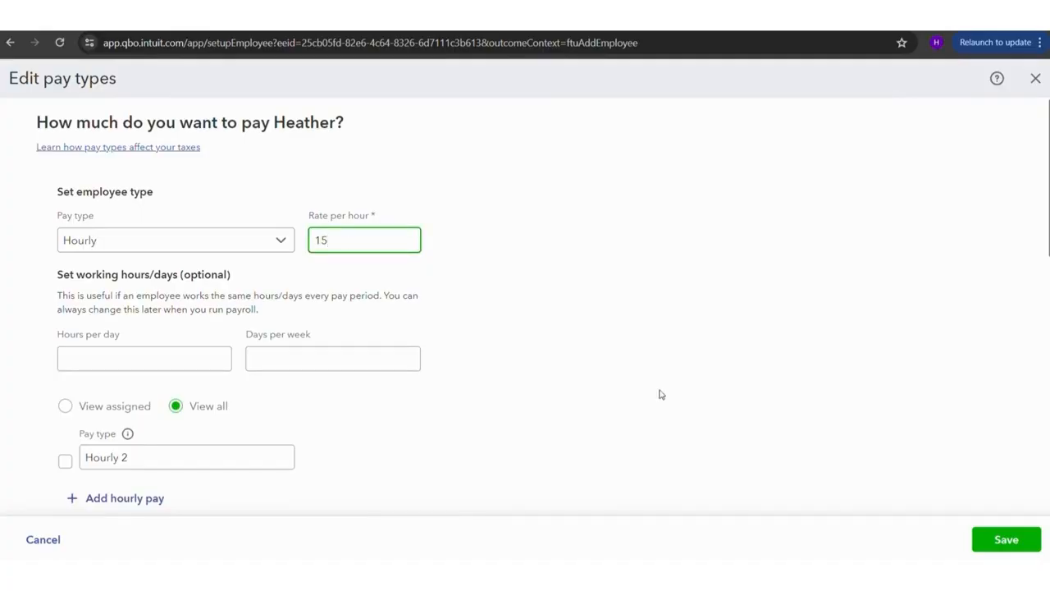
pyautogui.click(1003, 540)
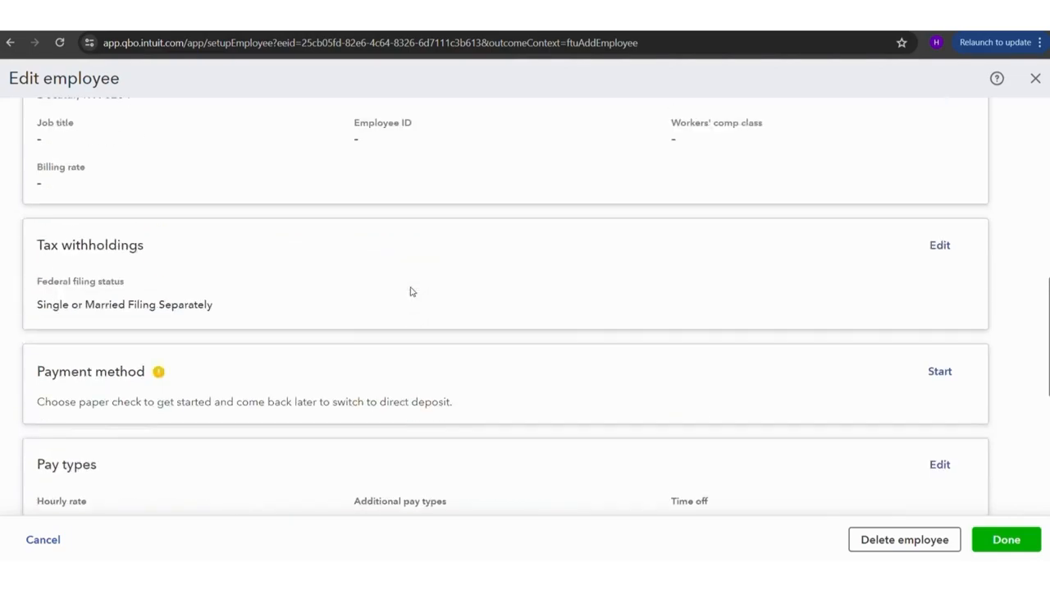
# Review the employee's profile from personal info to pay types, checking the hourly rate and additional pay types
pyautogui.scroll(9, 413, 292)
pyautogui.scroll(-4, 413, 292)
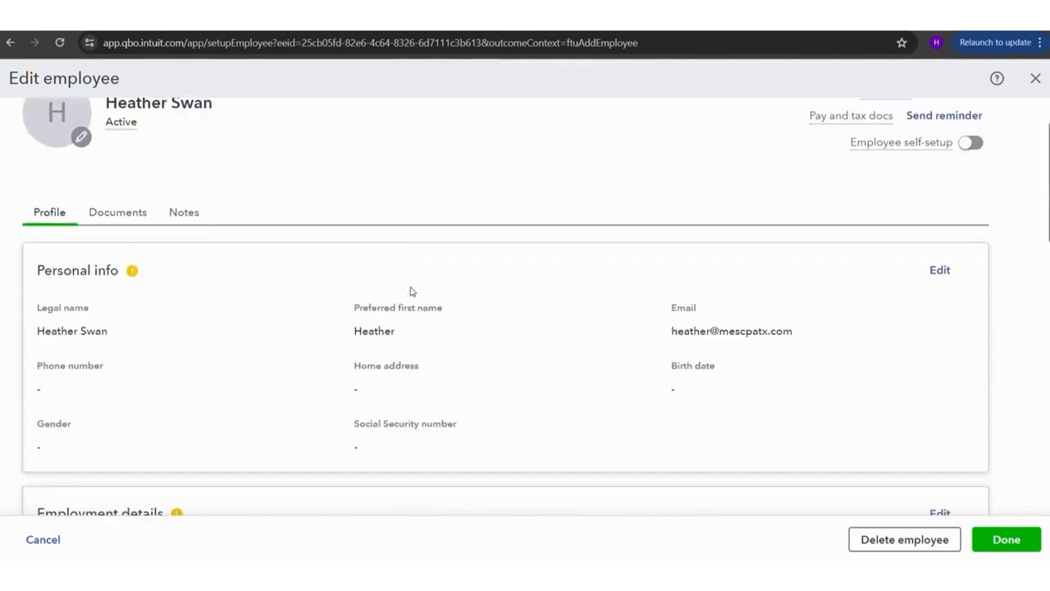
pyautogui.scroll(-1, 412, 291)
pyautogui.scroll(4, 412, 291)
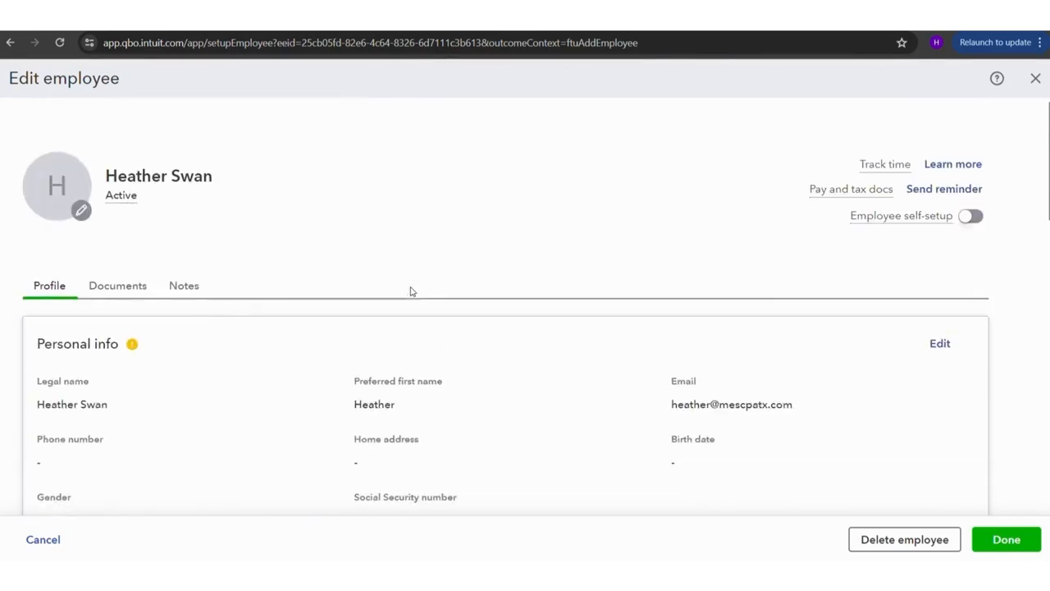
pyautogui.scroll(-6, 412, 291)
pyautogui.scroll(-3, 412, 291)
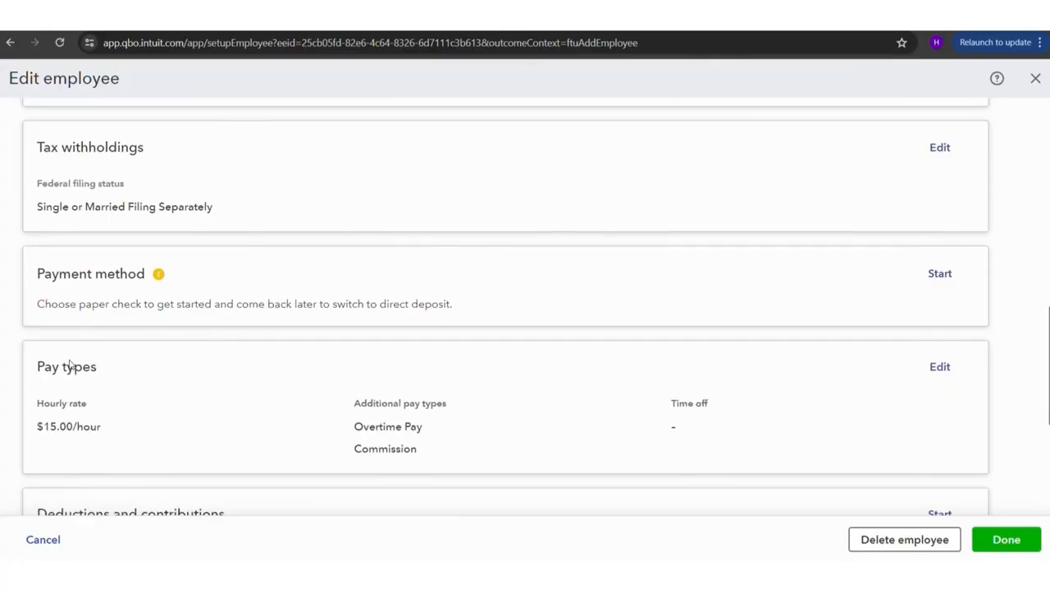
pyautogui.moveTo(85, 388); pyautogui.dragTo(232, 450)
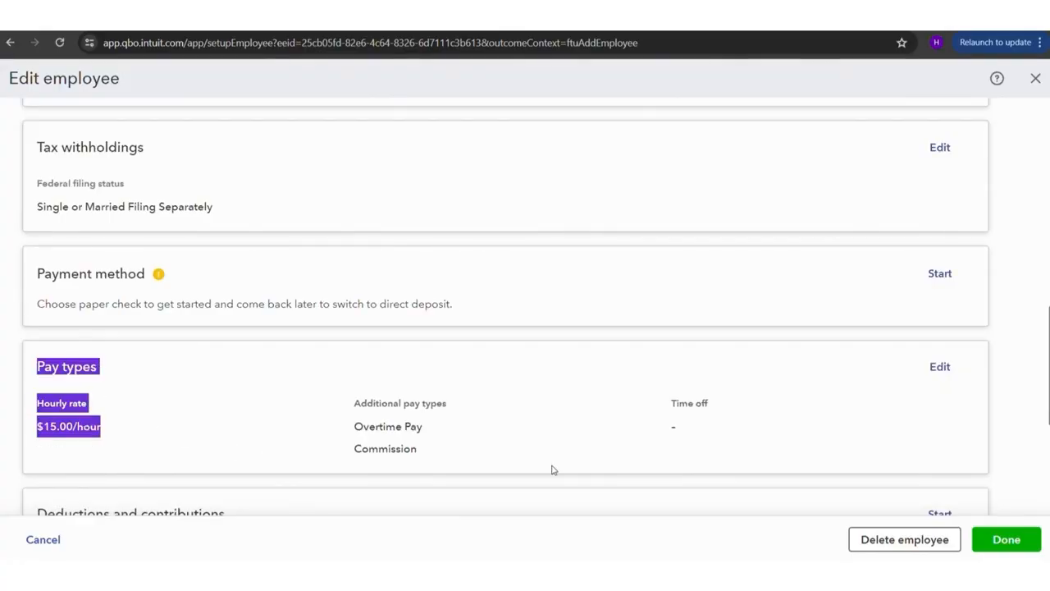
pyautogui.click(205, 418)
pyautogui.scroll(1, 547, 408)
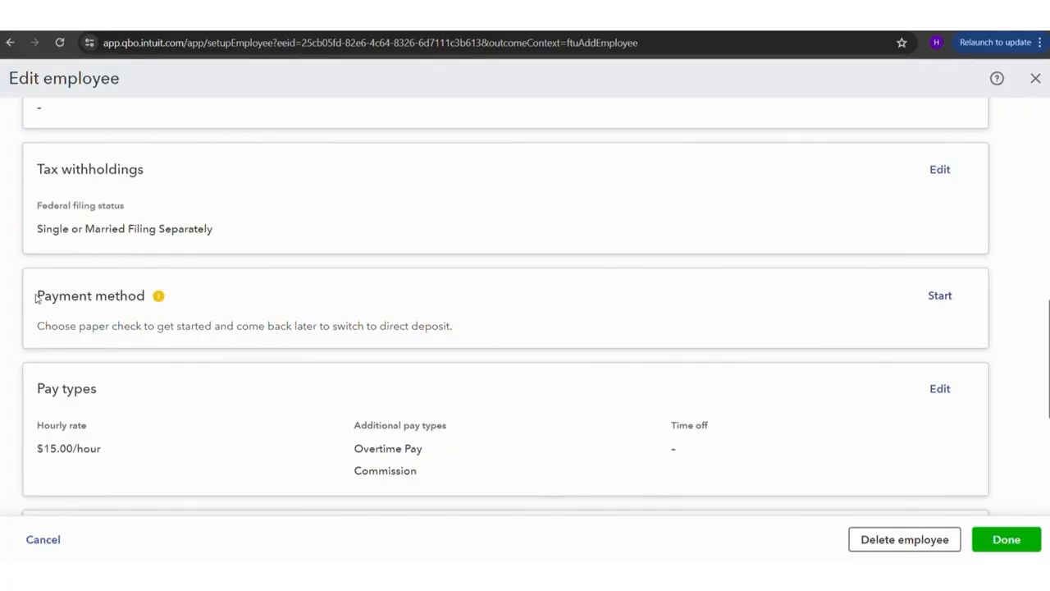
# Start the employee's payment method setup and choose Direct deposit
pyautogui.moveTo(159, 296)
pyautogui.click(940, 297)
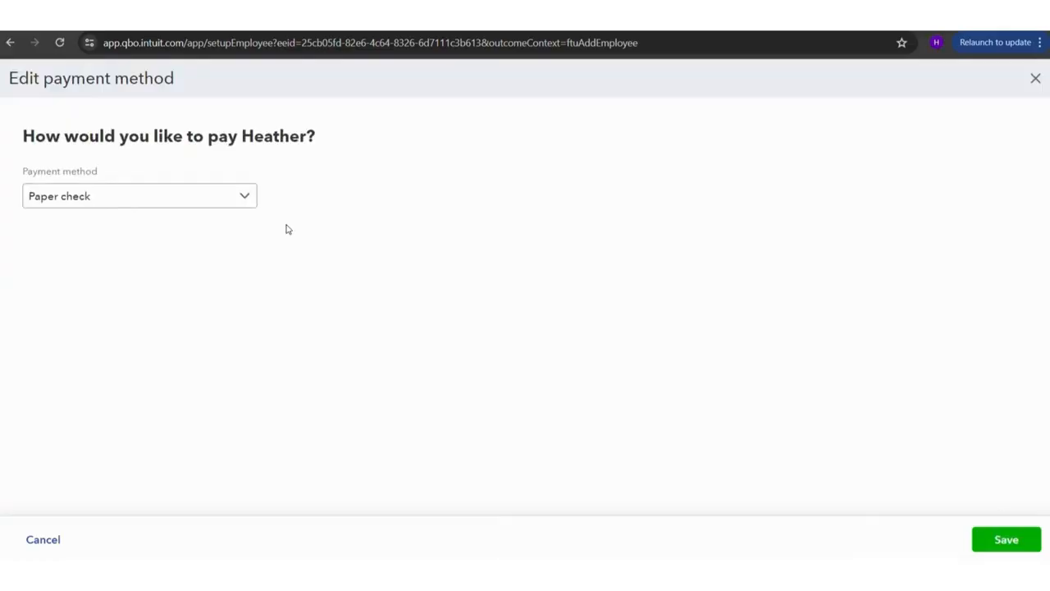
pyautogui.click(222, 200)
pyautogui.click(96, 254)
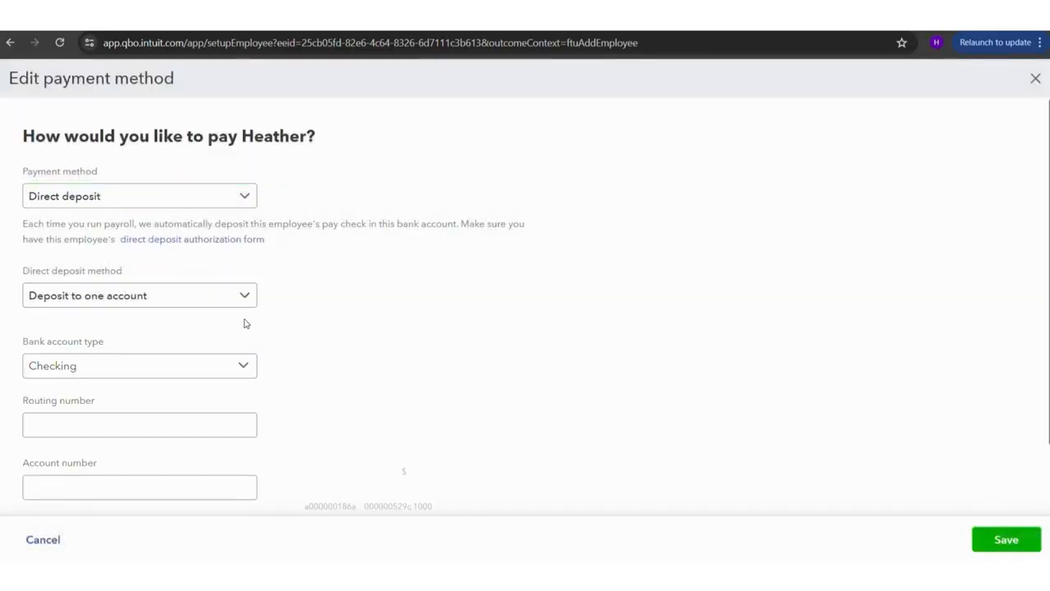
pyautogui.scroll(-2, 227, 297)
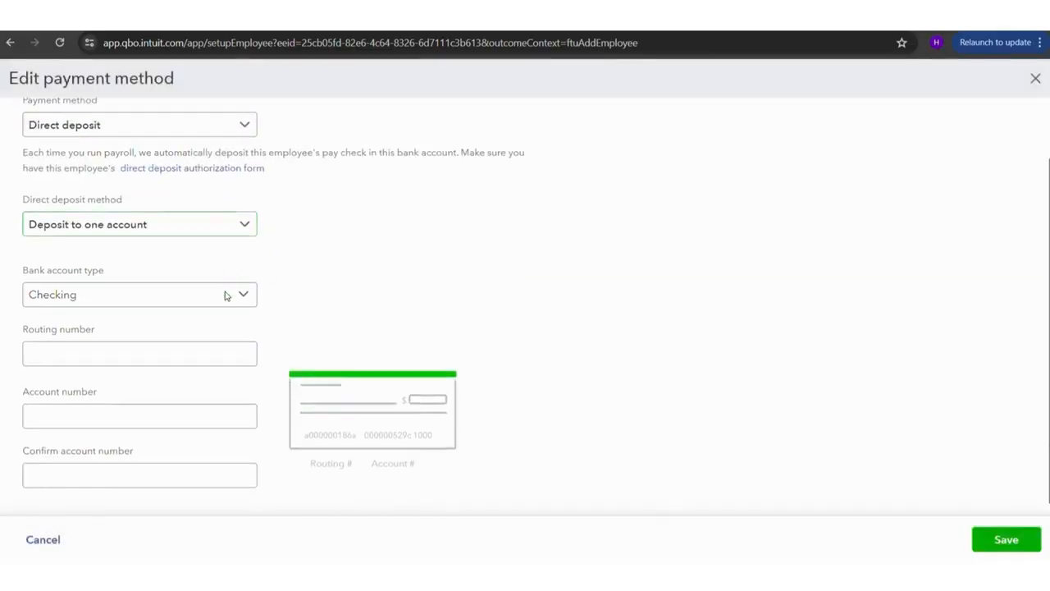
# Examine the available direct deposit methods and bank account types for the employee without changing either selection
pyautogui.click(237, 206)
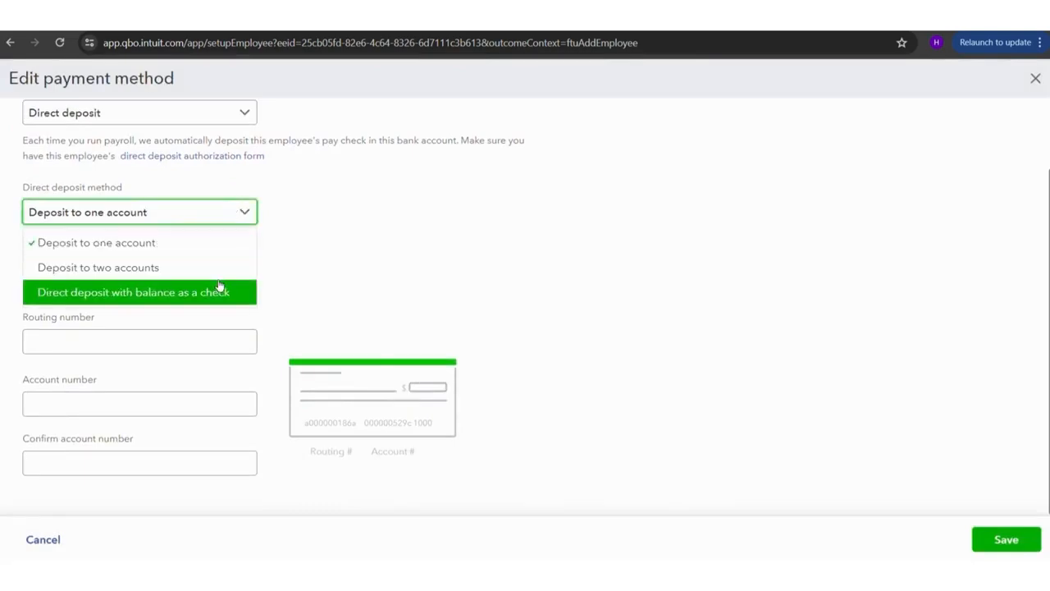
pyautogui.click(384, 247)
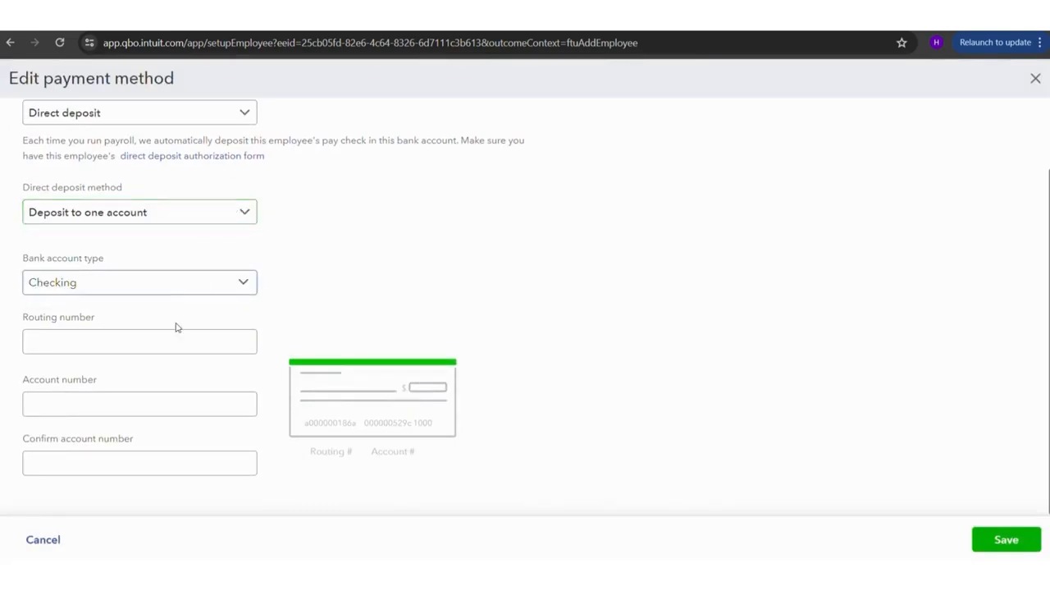
pyautogui.click(139, 289)
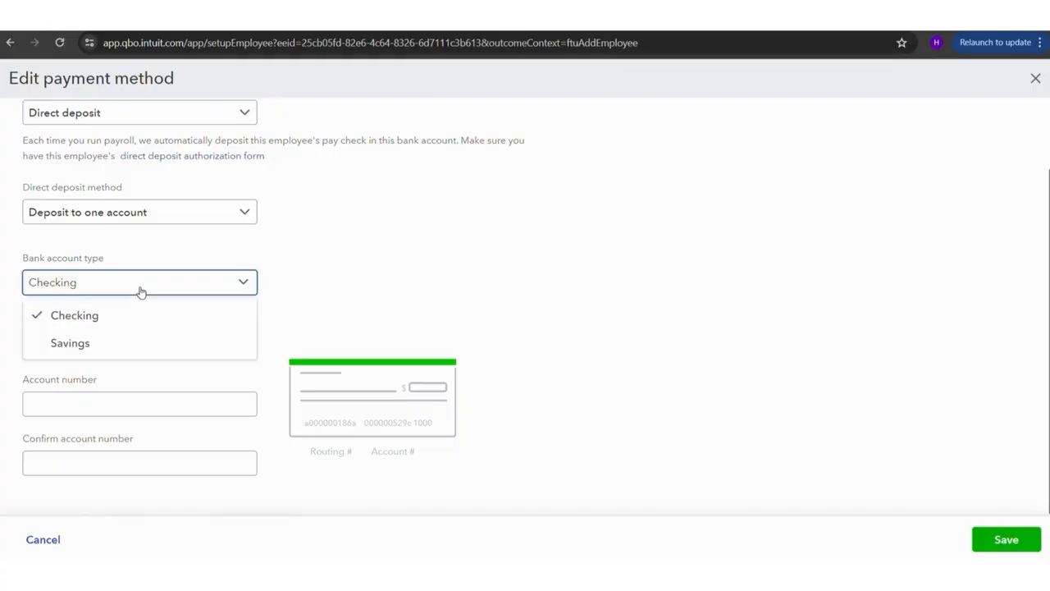
pyautogui.click(336, 292)
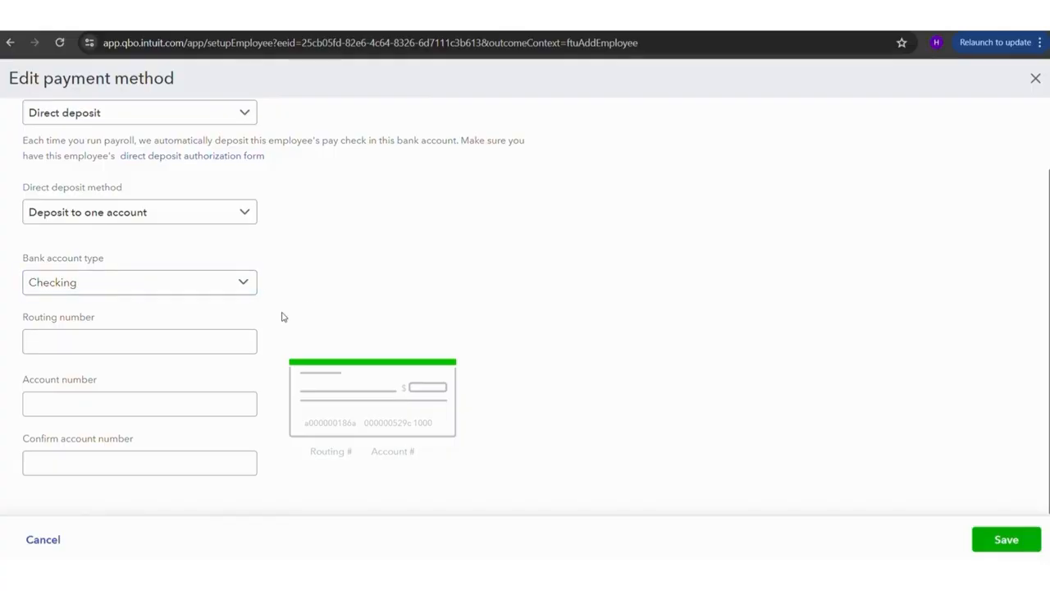
pyautogui.scroll(2, 501, 352)
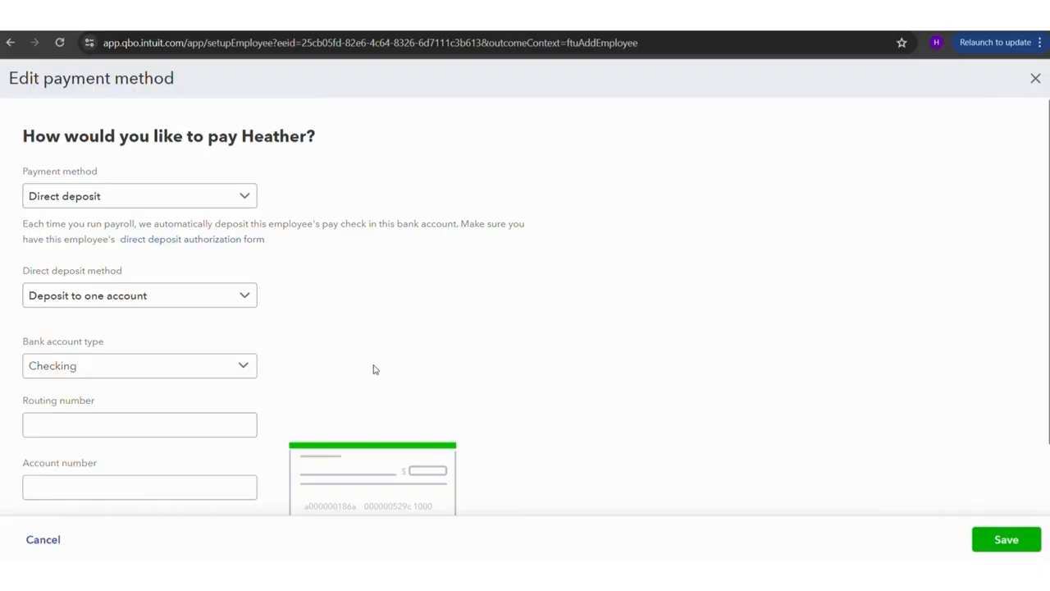
# Try the Deposit to two accounts method, review its account and deposit split fields, and close the payment method form without saving
pyautogui.click(177, 292)
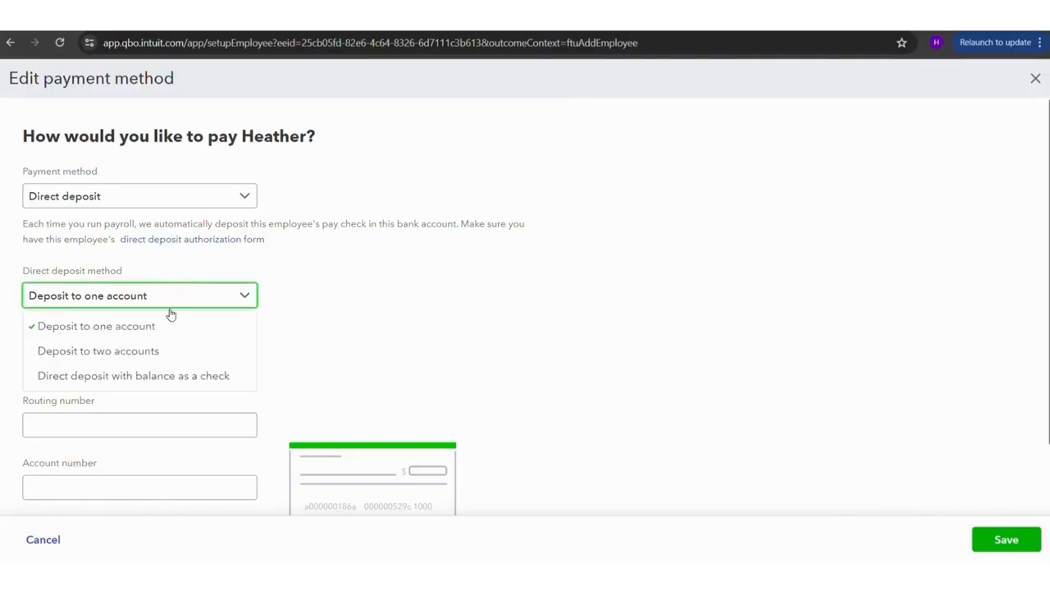
pyautogui.click(215, 349)
pyautogui.scroll(-3, 405, 429)
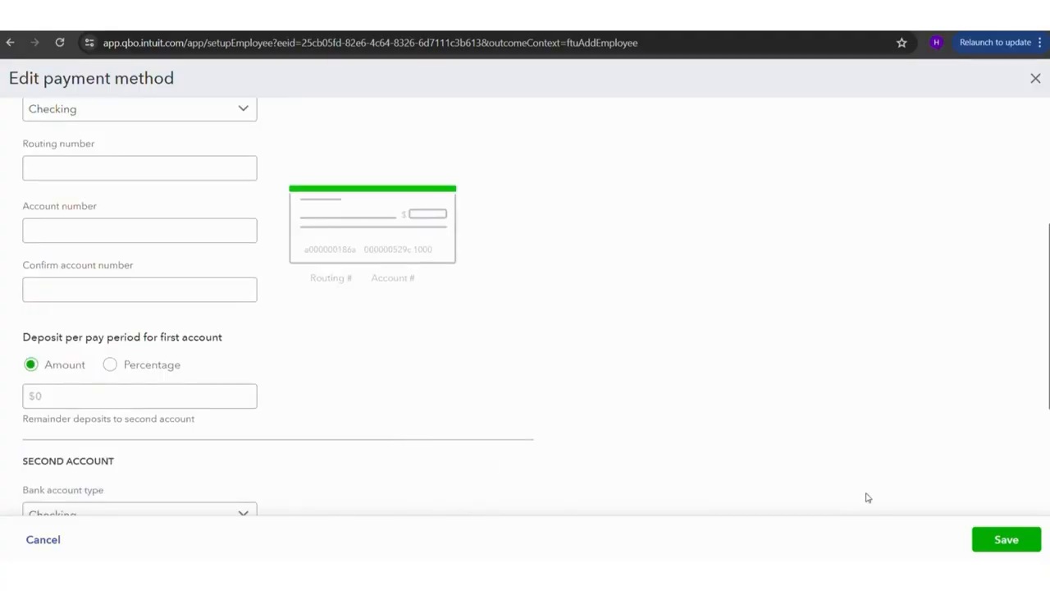
pyautogui.click(1035, 77)
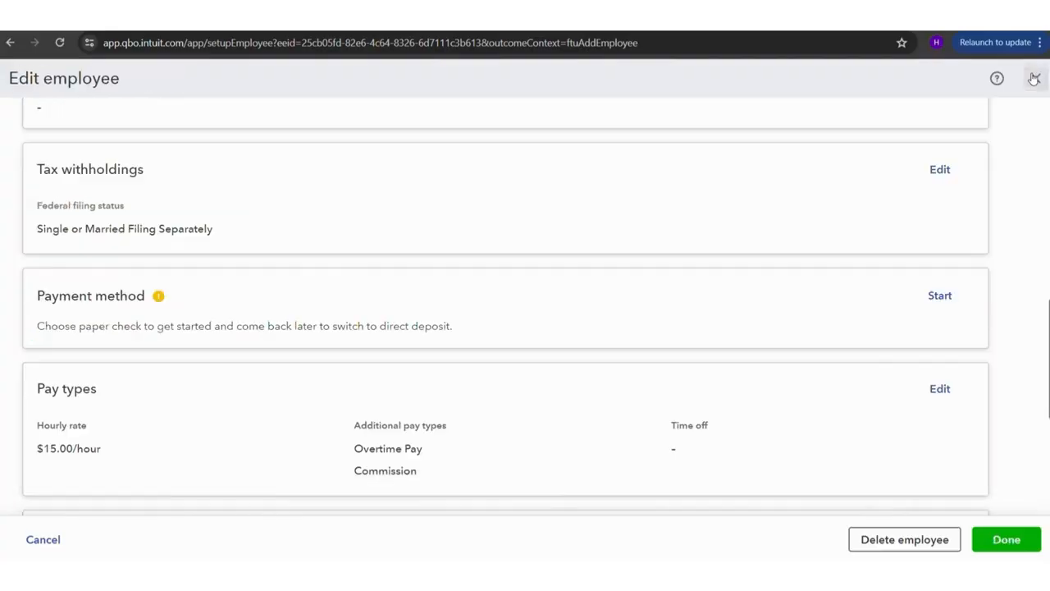
# Finish editing the employee, postpone the missing required information, and complete the Add your team setup
pyautogui.scroll(10, 598, 357)
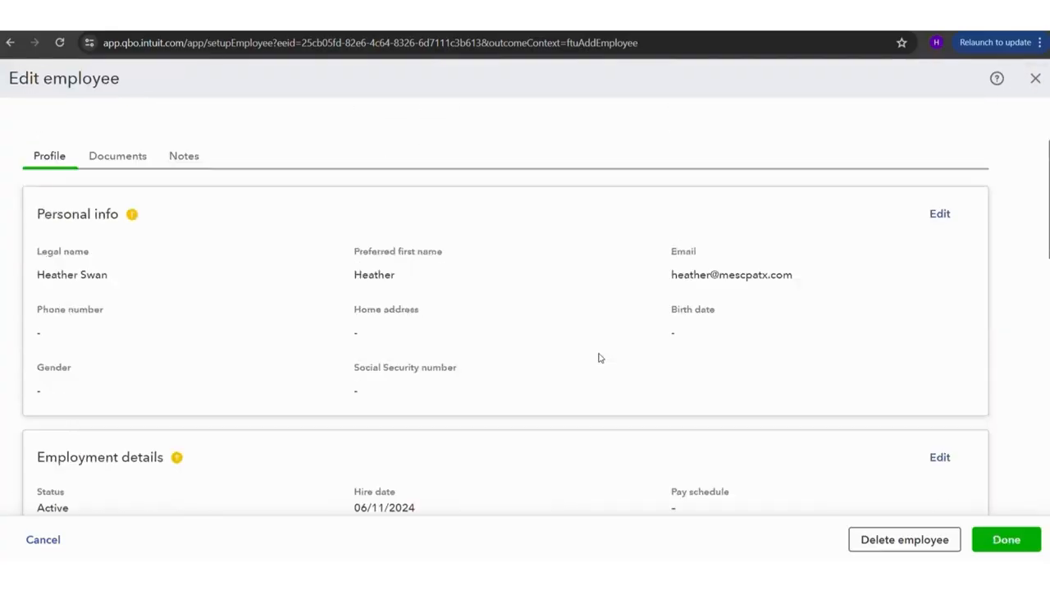
pyautogui.scroll(-10, 446, 435)
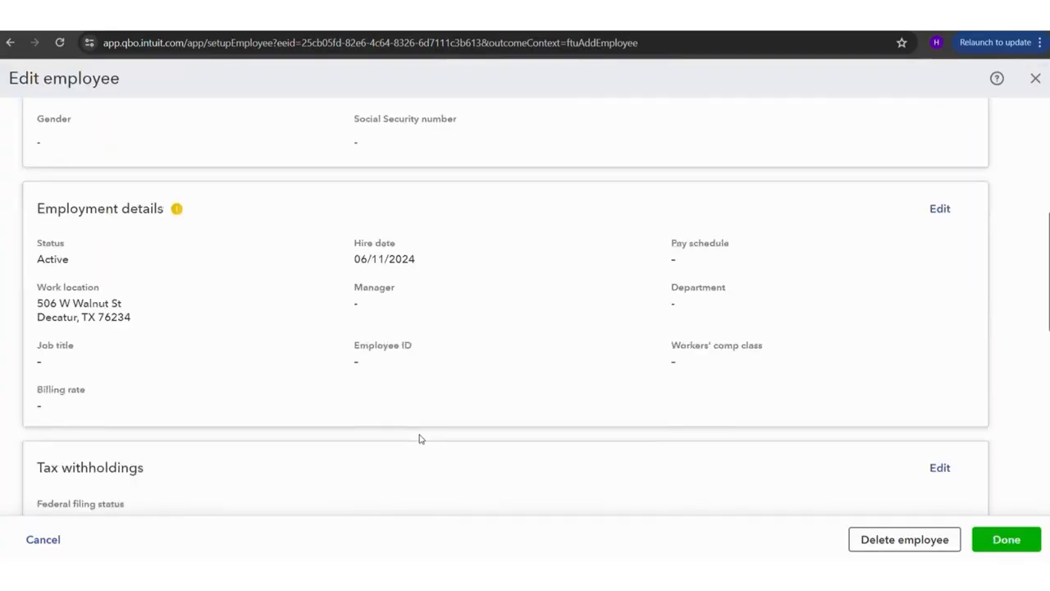
pyautogui.scroll(10, 417, 438)
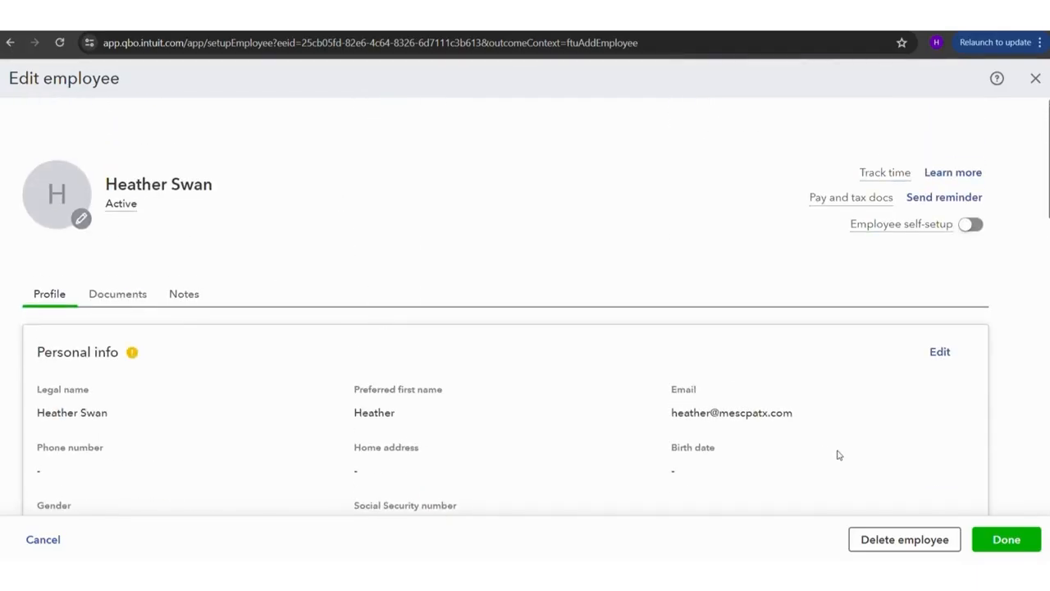
pyautogui.click(1001, 540)
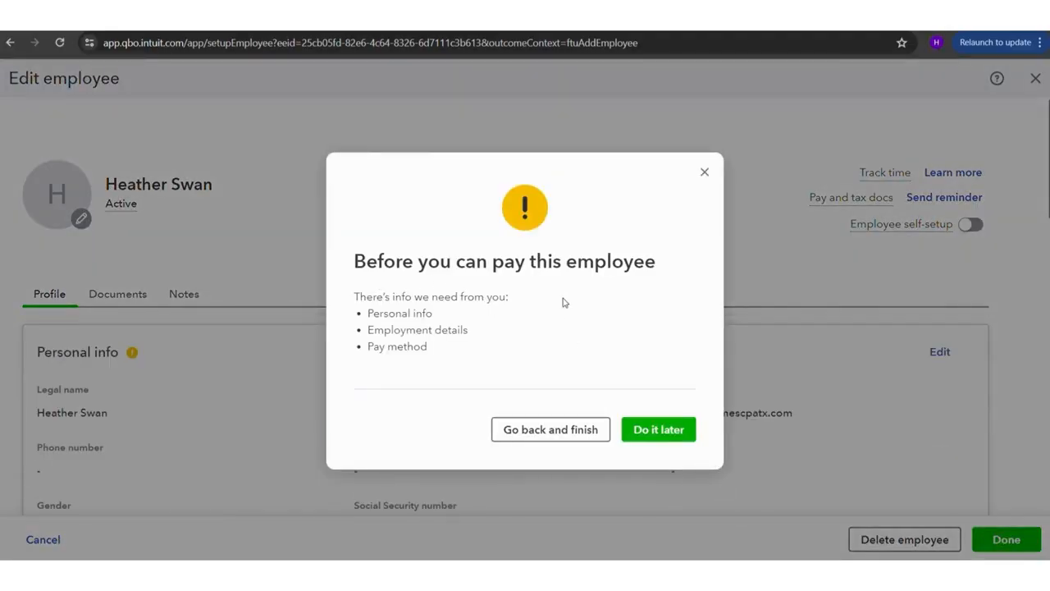
pyautogui.click(682, 435)
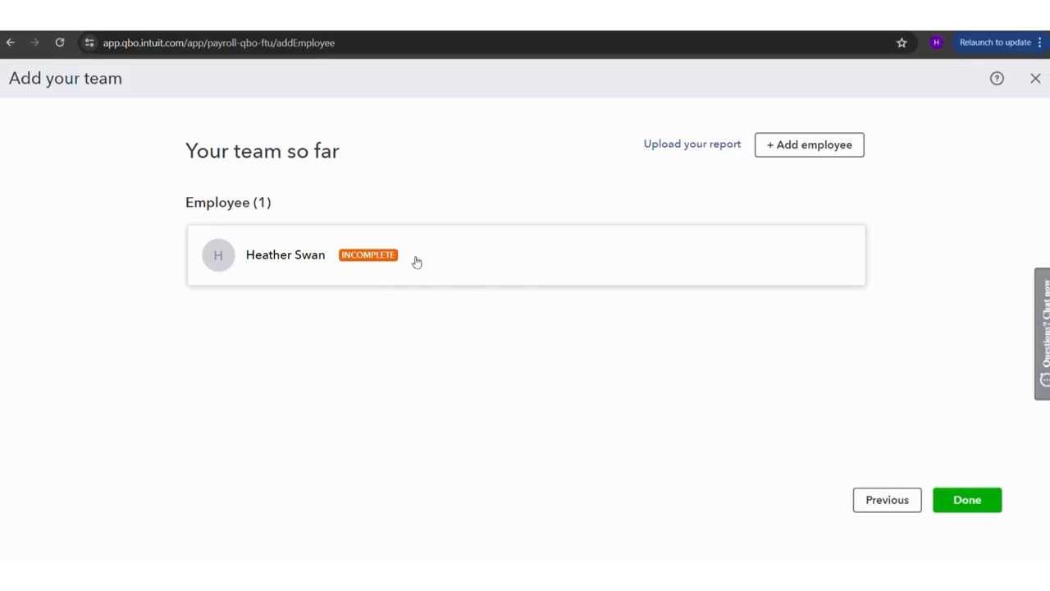
pyautogui.click(968, 500)
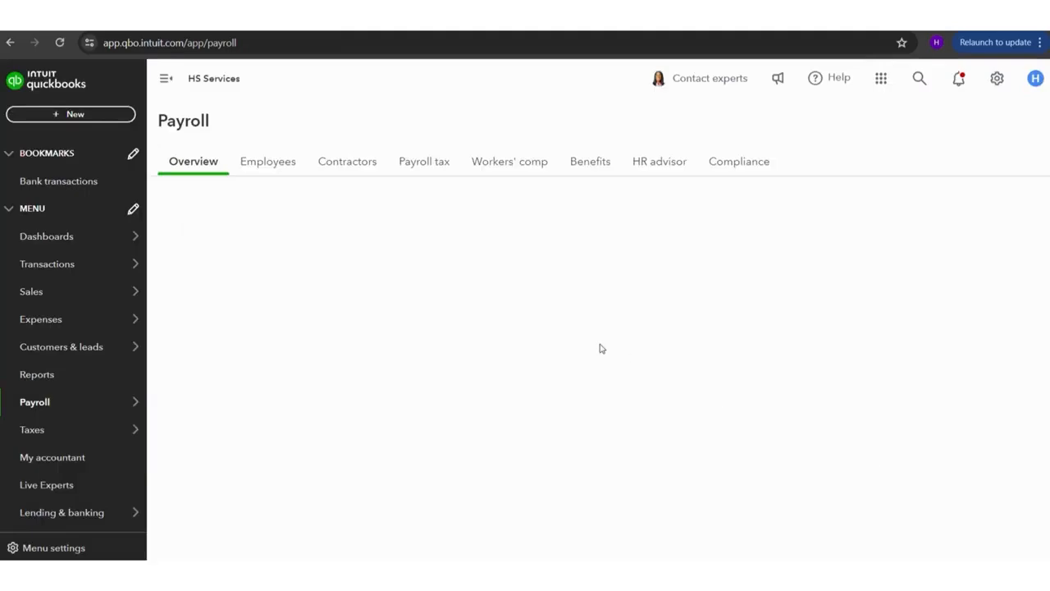